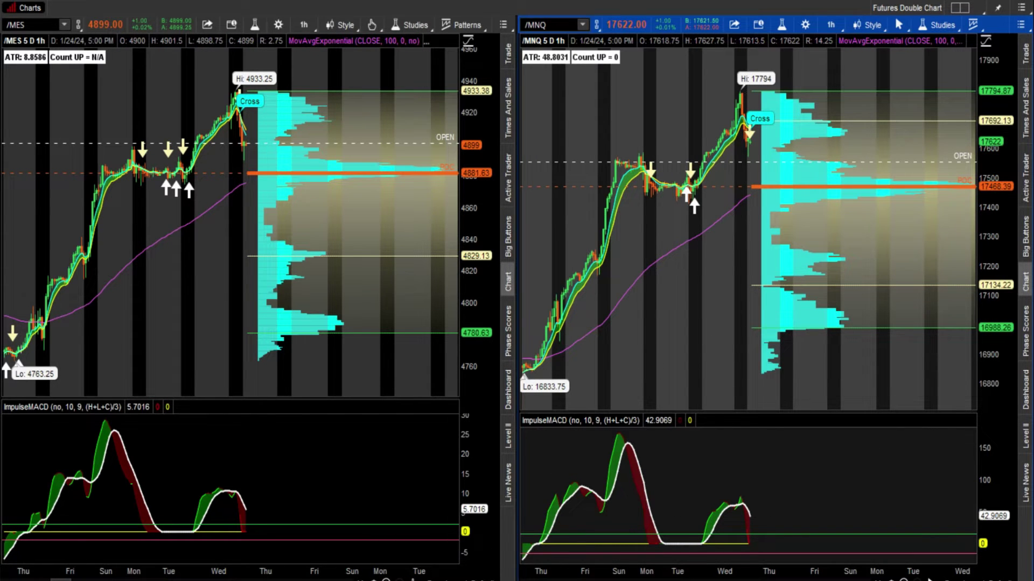
Compare the five-day volume profiles and time frame on the double futures chart with the daily volume profiles on the single /MNQ chart
{"action": "left_click", "coordinate": [366, 517]}
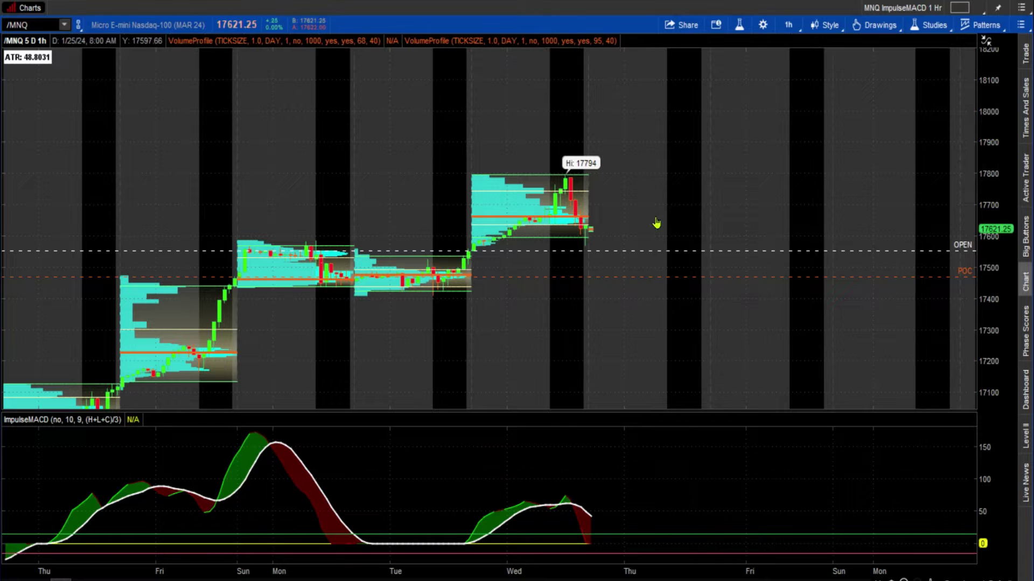
{"action": "mouse_move", "coordinate": [702, 580]}
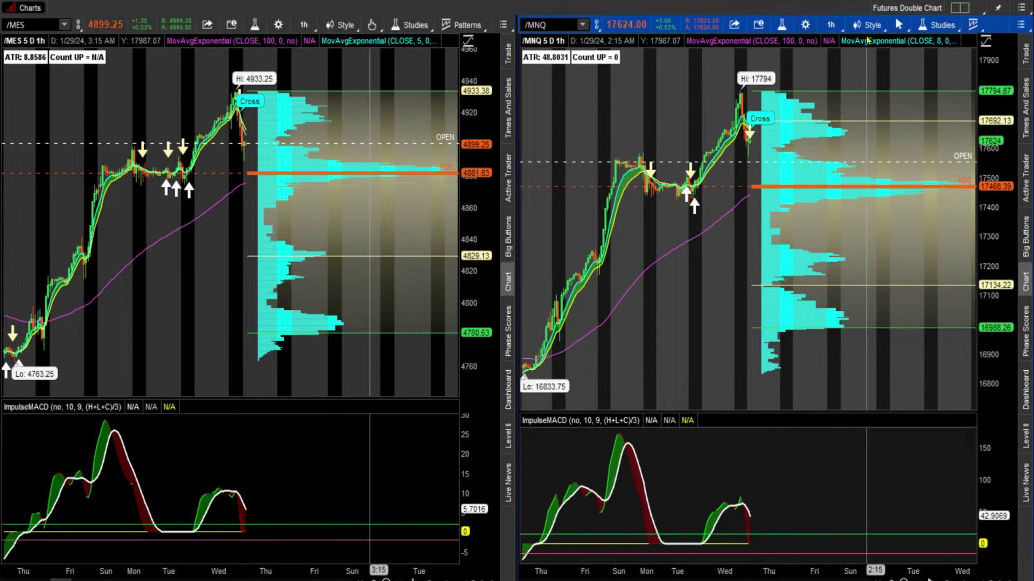
{"action": "left_click", "coordinate": [828, 24]}
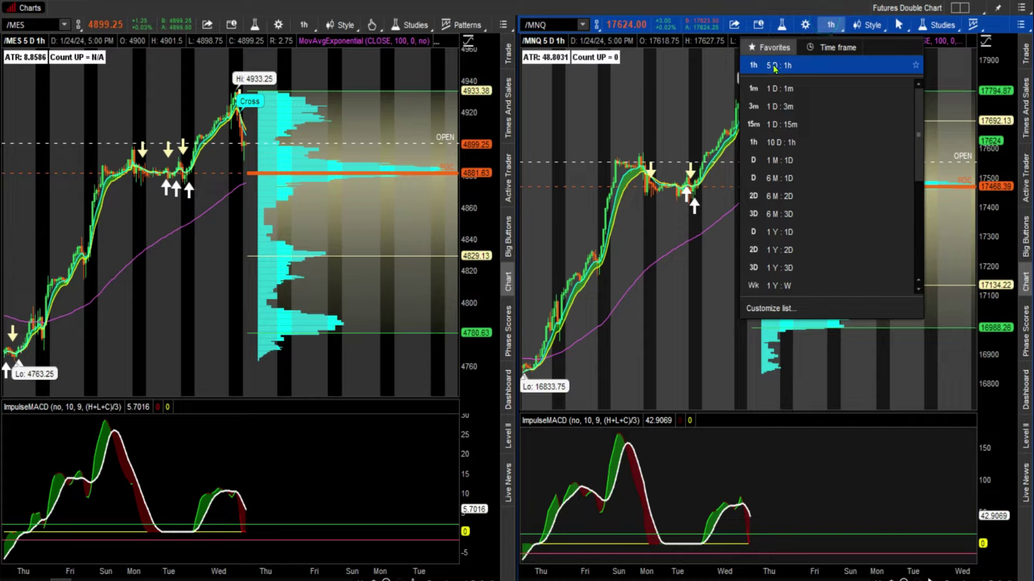
{"action": "left_click", "coordinate": [813, 8]}
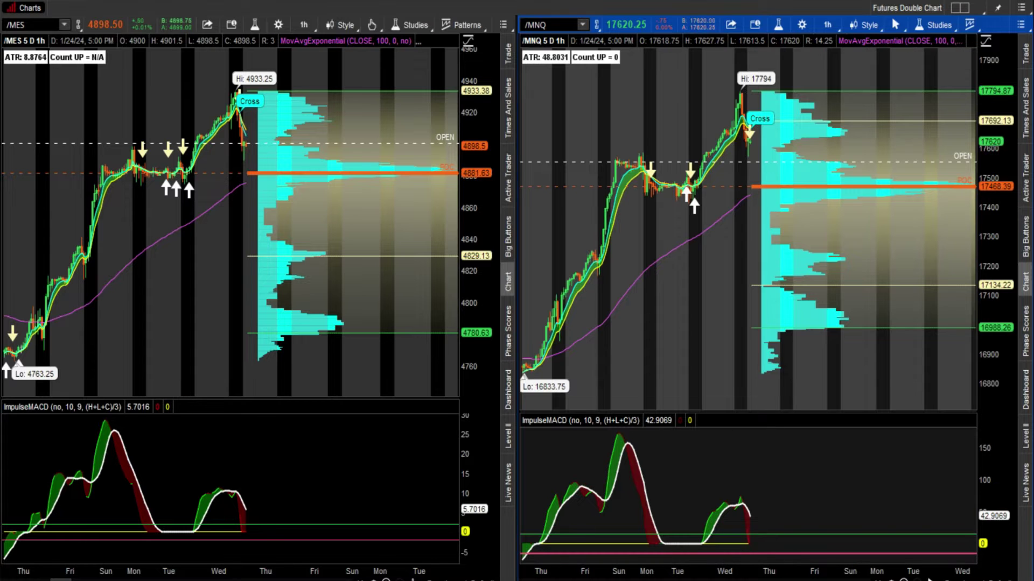
{"action": "mouse_move", "coordinate": [301, 580]}
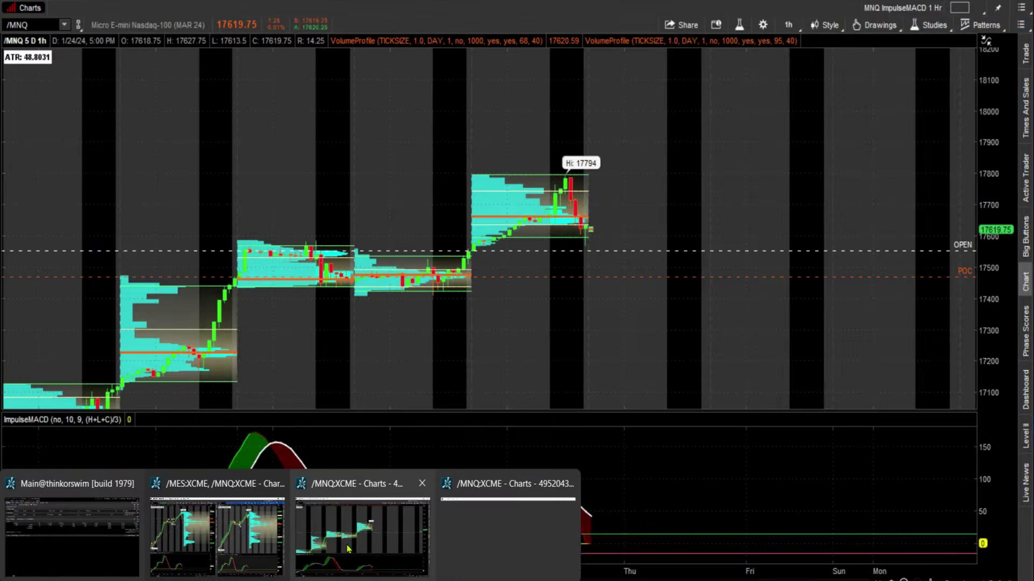
{"action": "left_click", "coordinate": [373, 549]}
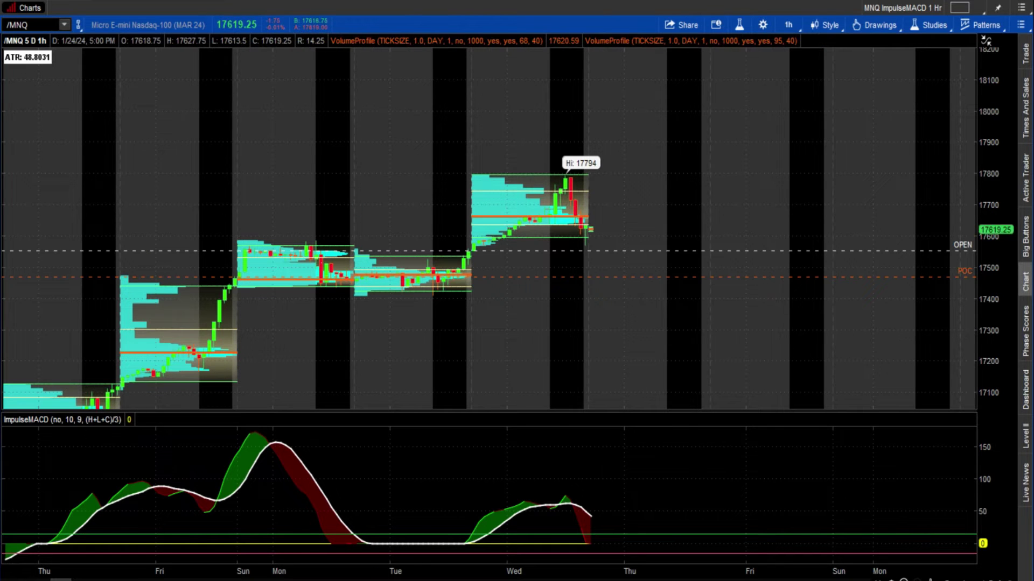
{"action": "mouse_move", "coordinate": [162, 580]}
{"action": "left_click", "coordinate": [251, 566]}
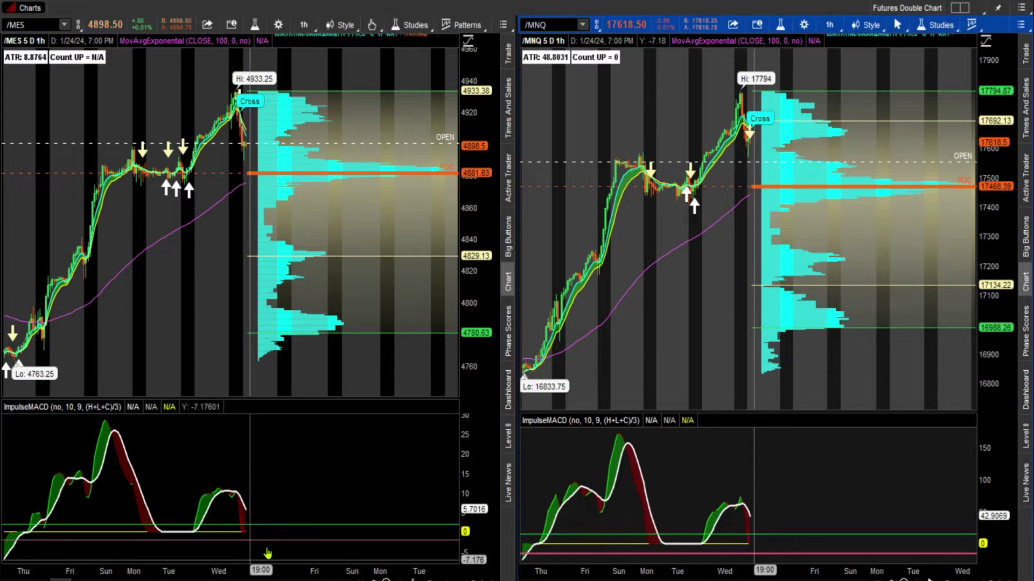
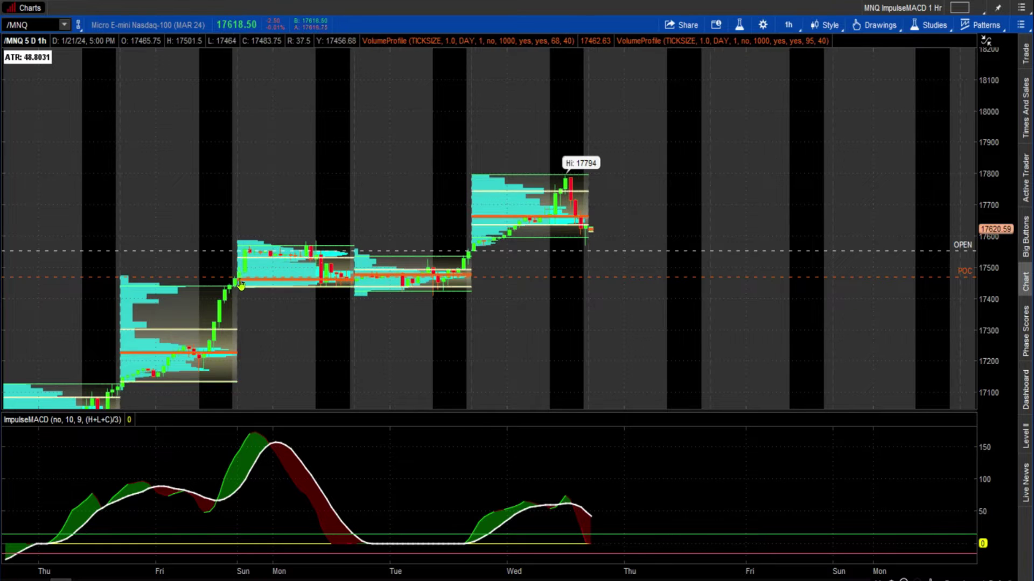
Examine the daily volume profile levels and point of control against the hourly candles on the /MNQ chart, from Sunday's open through Wednesday
{"action": "mouse_move", "coordinate": [241, 280]}
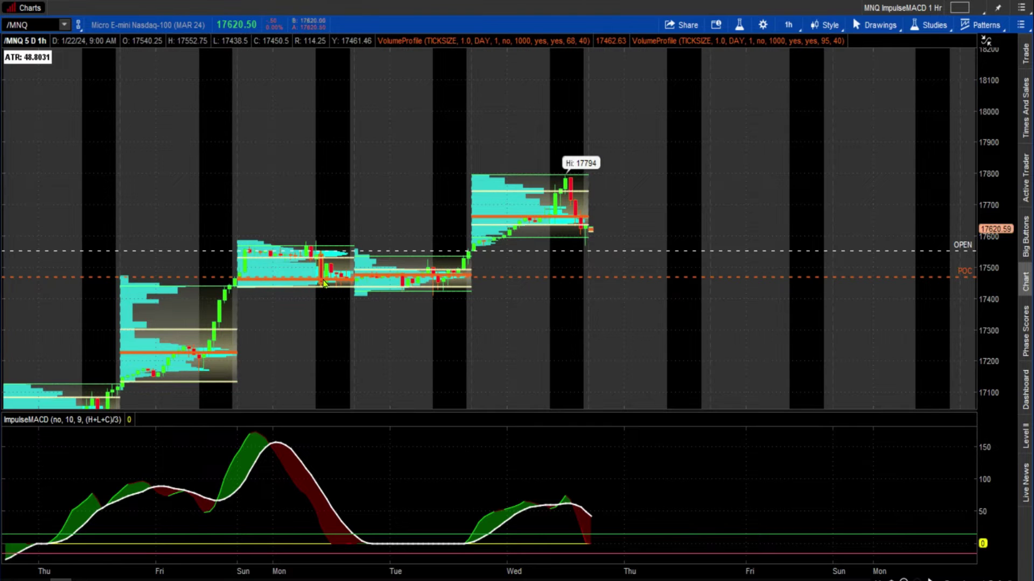
{"action": "mouse_move", "coordinate": [323, 283]}
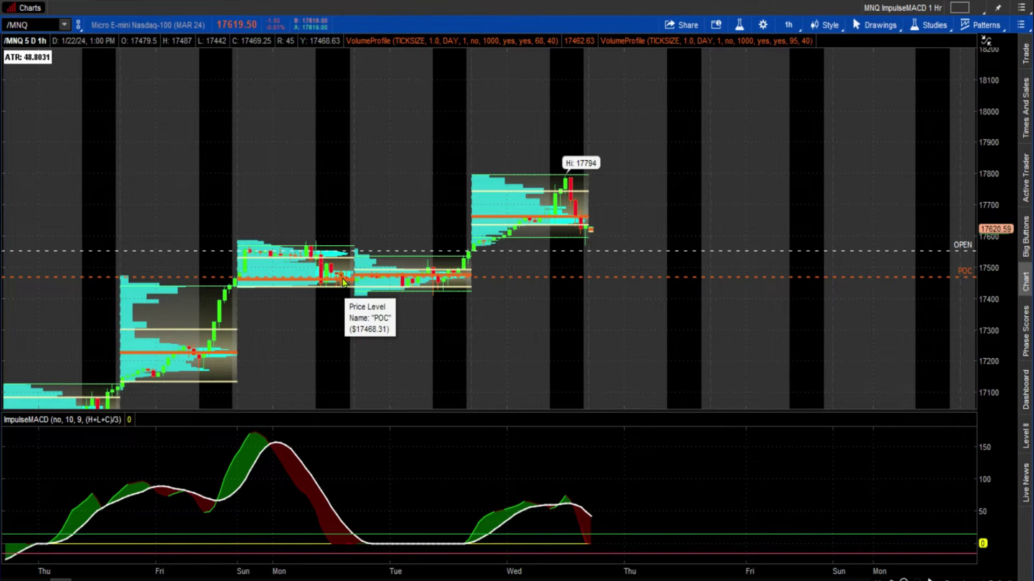
{"action": "left_click_drag", "start_coordinate": [1010, 280], "coordinate": [1010, 243]}
{"action": "left_click_drag", "start_coordinate": [697, 317], "coordinate": [738, 203]}
{"action": "left_click_drag", "start_coordinate": [444, 333], "coordinate": [484, 253]}
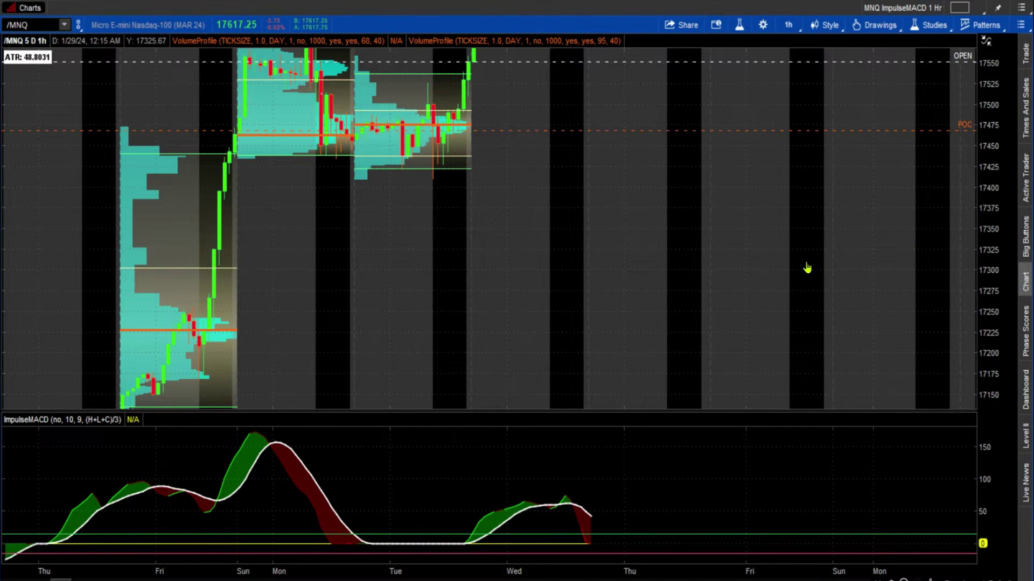
{"action": "left_click_drag", "start_coordinate": [631, 292], "coordinate": [630, 406]}
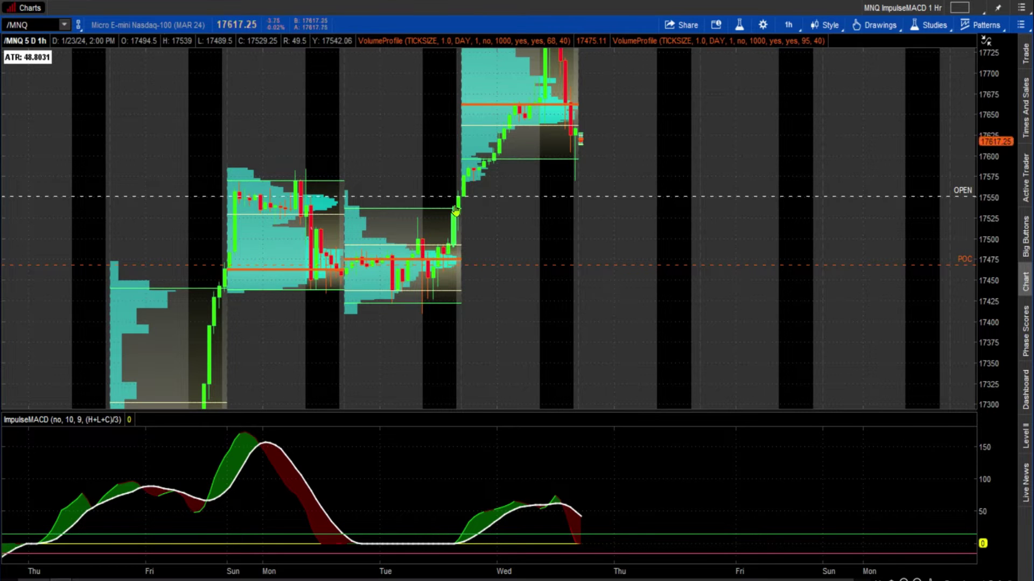
{"action": "left_click_drag", "start_coordinate": [466, 252], "coordinate": [479, 365]}
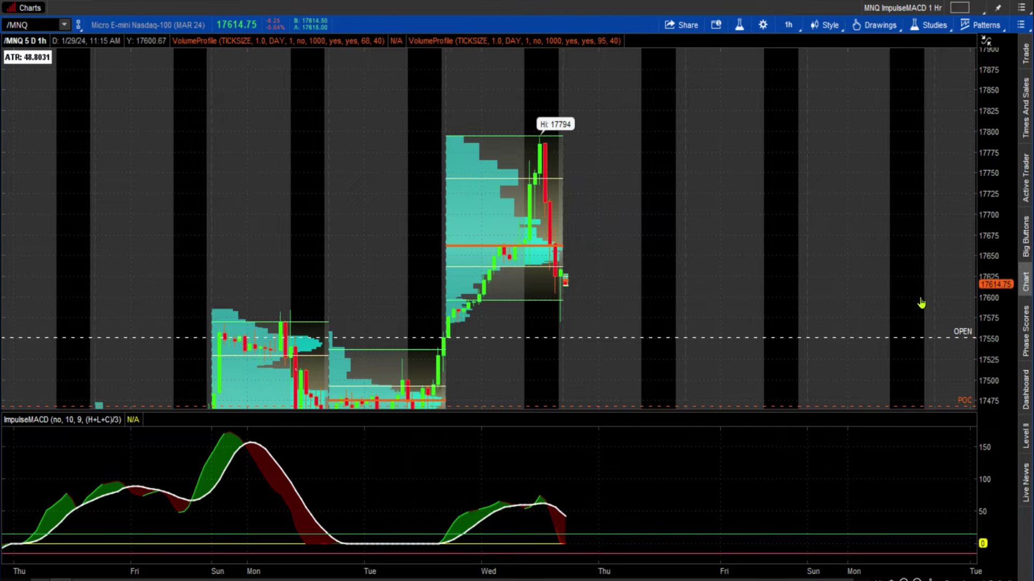
{"action": "left_click_drag", "start_coordinate": [990, 305], "coordinate": [990, 353]}
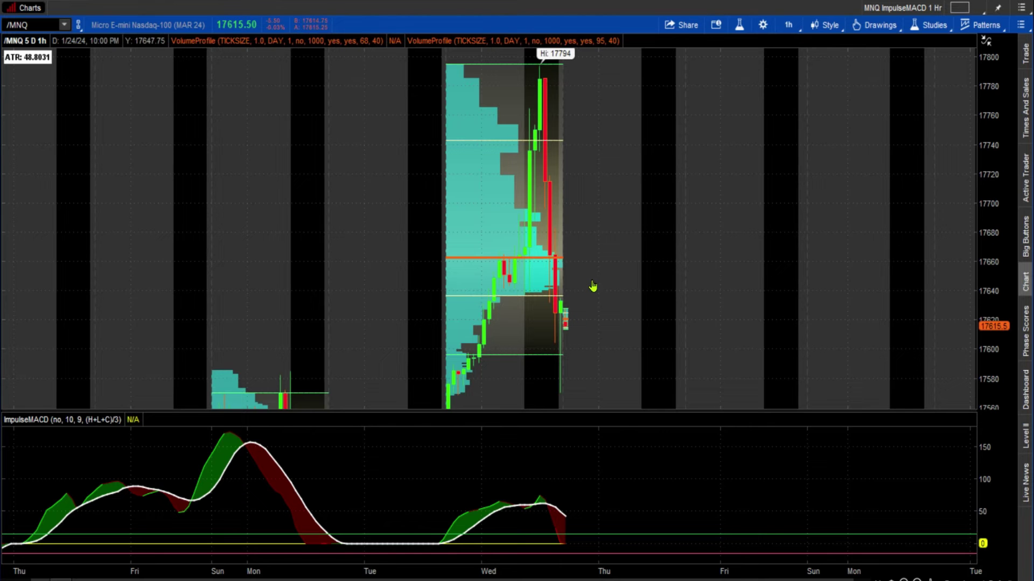
{"action": "left_click_drag", "start_coordinate": [987, 197], "coordinate": [992, 327]}
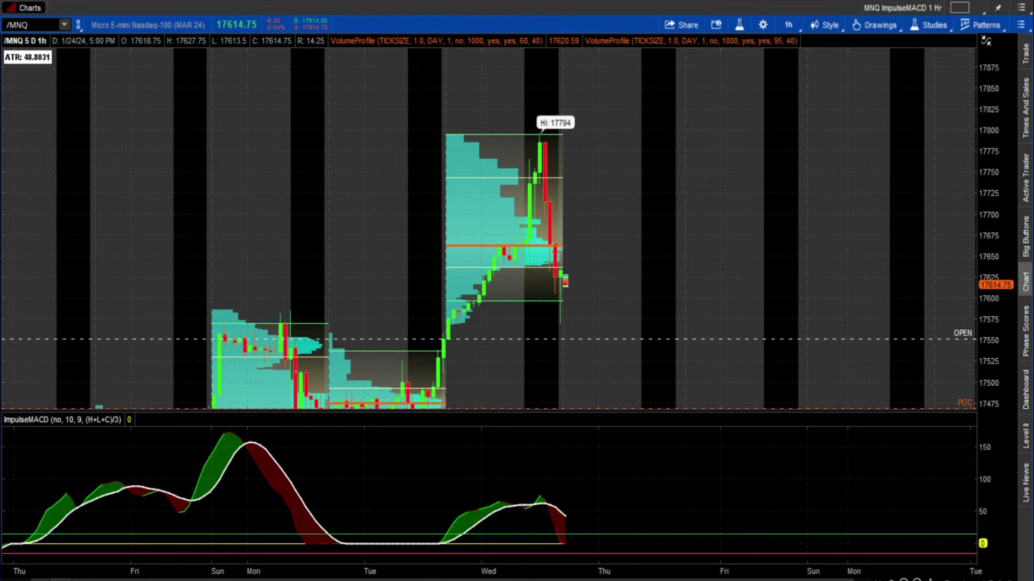
Return to the single /MNQ chart window after checking the double futures chart, and load the saved Clean grid there
{"action": "left_click", "coordinate": [250, 550]}
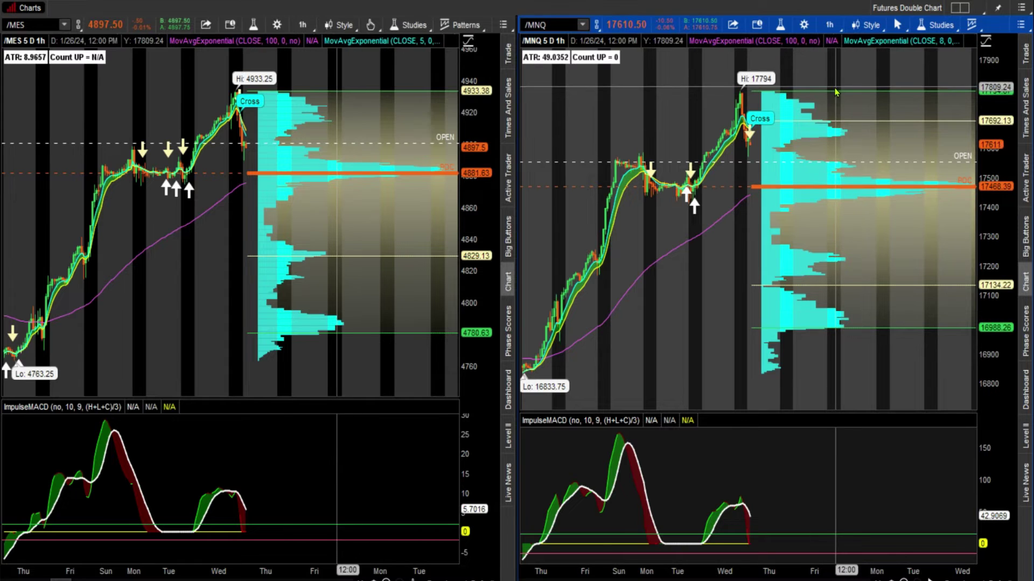
{"action": "mouse_move", "coordinate": [386, 580]}
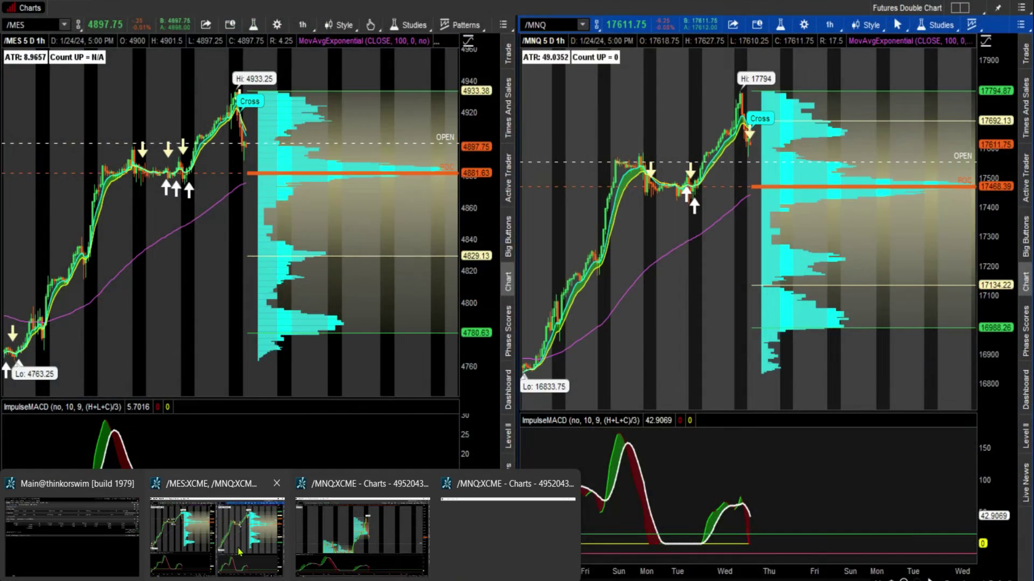
{"action": "left_click", "coordinate": [339, 548]}
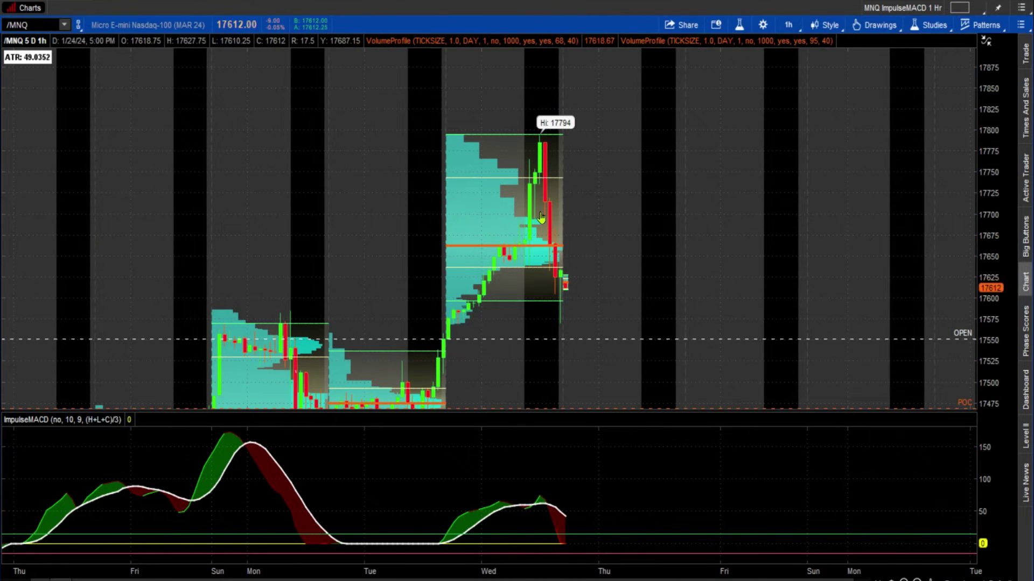
{"action": "left_click", "coordinate": [959, 9]}
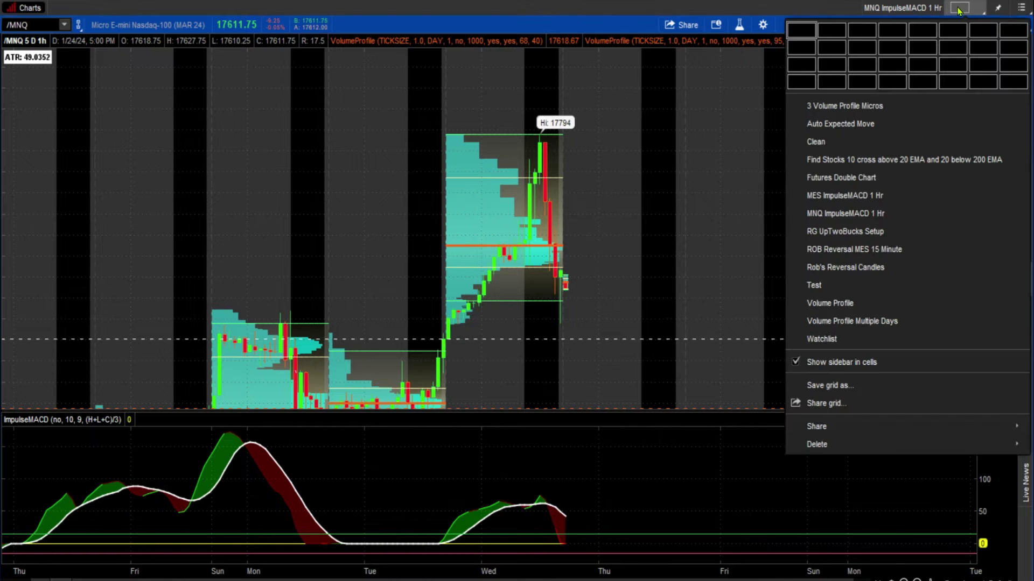
{"action": "left_click", "coordinate": [826, 142]}
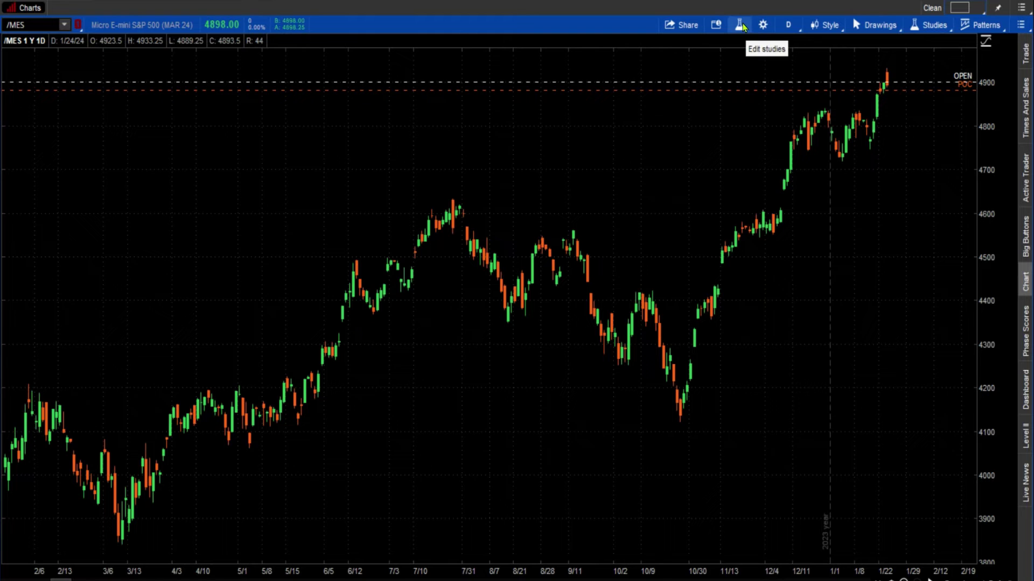
Set the /MES chart to an intraday time frame with a 5-day interval and a 1-hour aggregation period
{"action": "left_click", "coordinate": [789, 25]}
{"action": "left_click", "coordinate": [779, 48]}
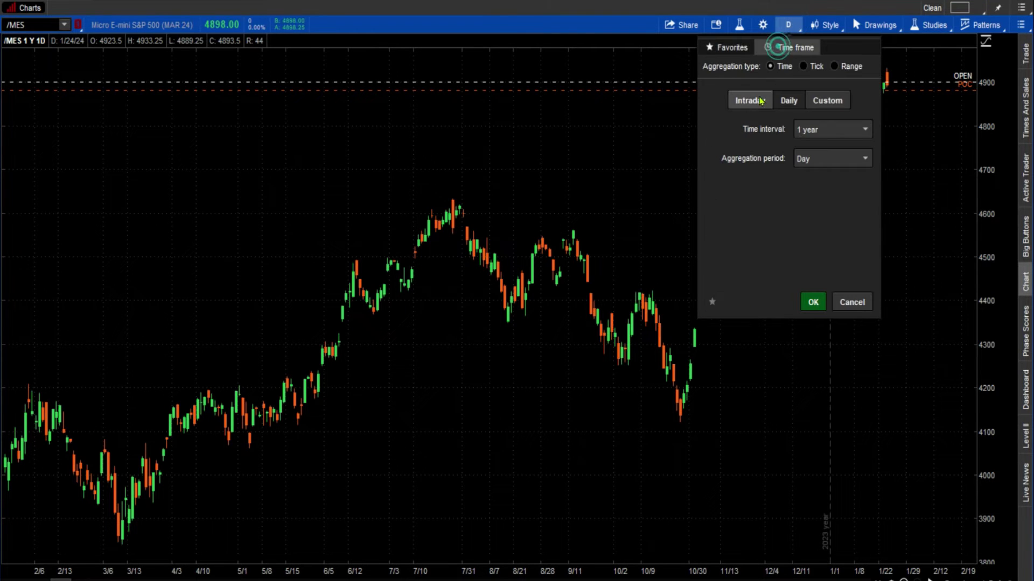
{"action": "left_click", "coordinate": [825, 130]}
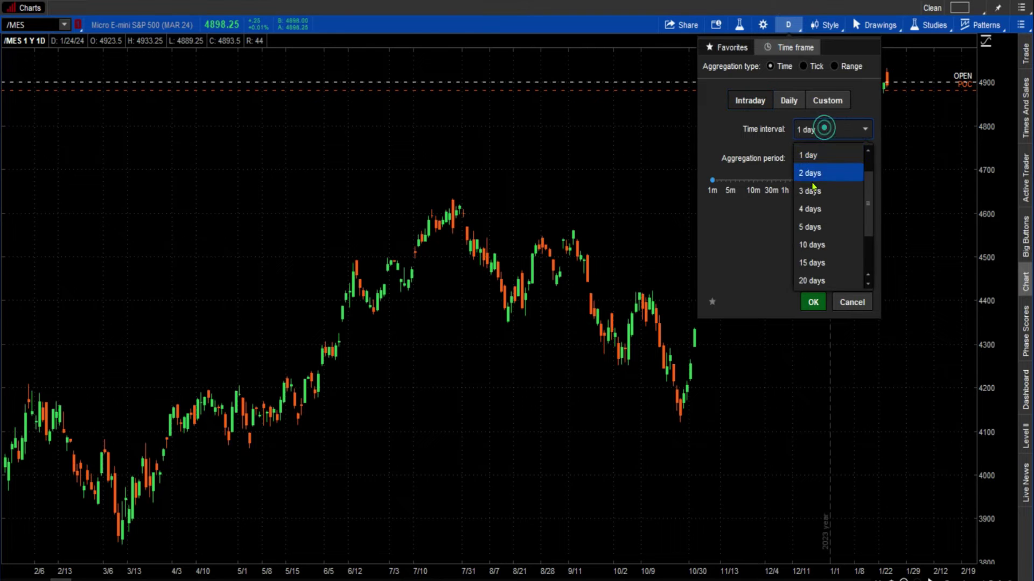
{"action": "left_click", "coordinate": [807, 228]}
{"action": "left_click", "coordinate": [865, 159]}
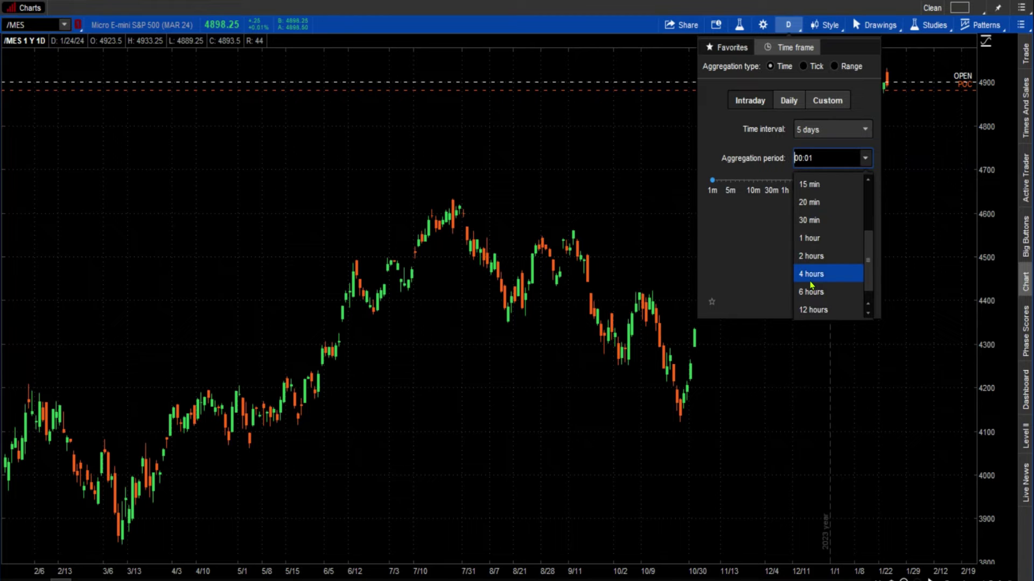
{"action": "left_click", "coordinate": [808, 240]}
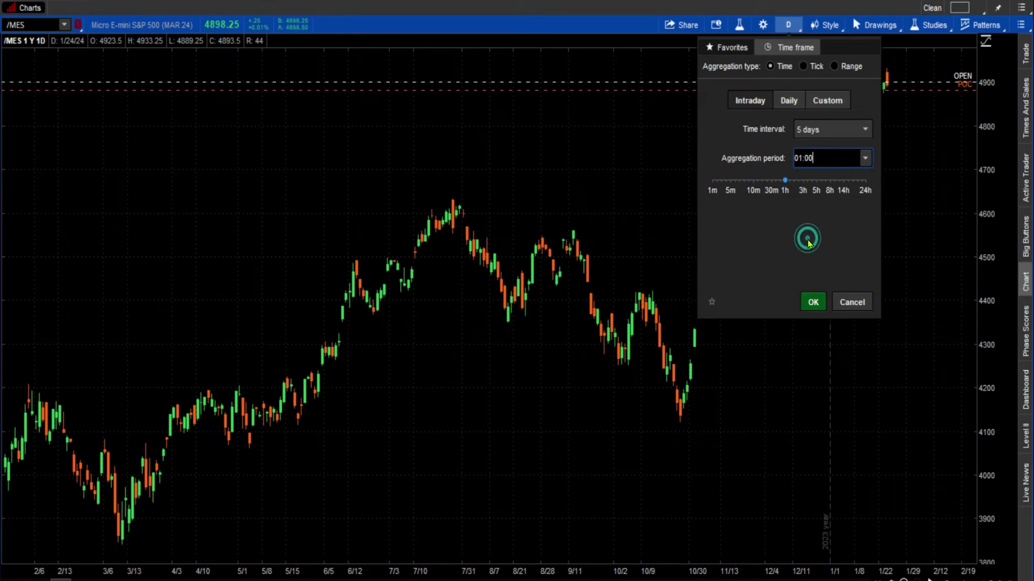
{"action": "left_click", "coordinate": [813, 303]}
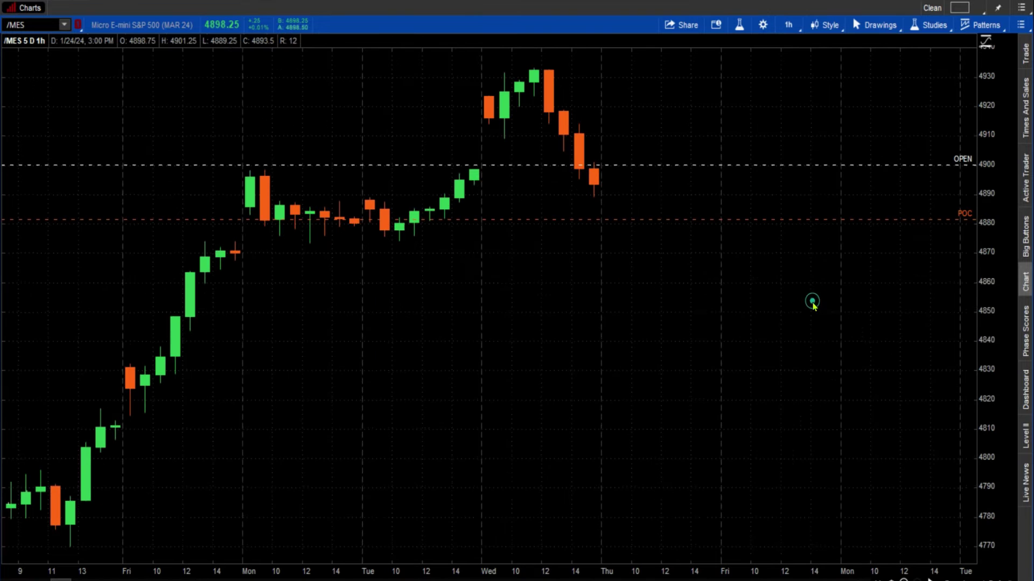
Search the available studies for "volumep" and add VolumeProfile to the chart's price studies
{"action": "left_click", "coordinate": [740, 26]}
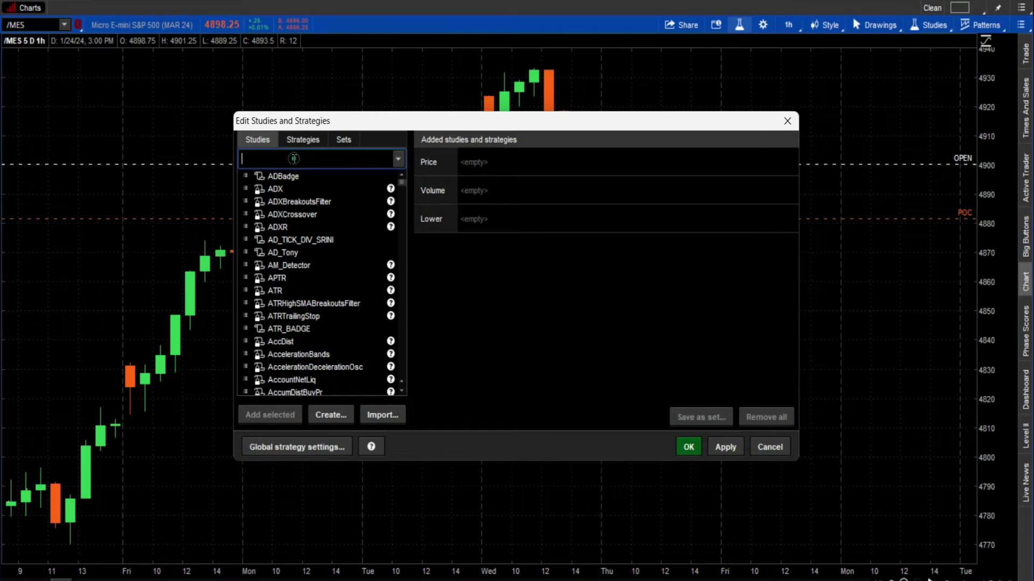
{"action": "type", "text": "vol"}
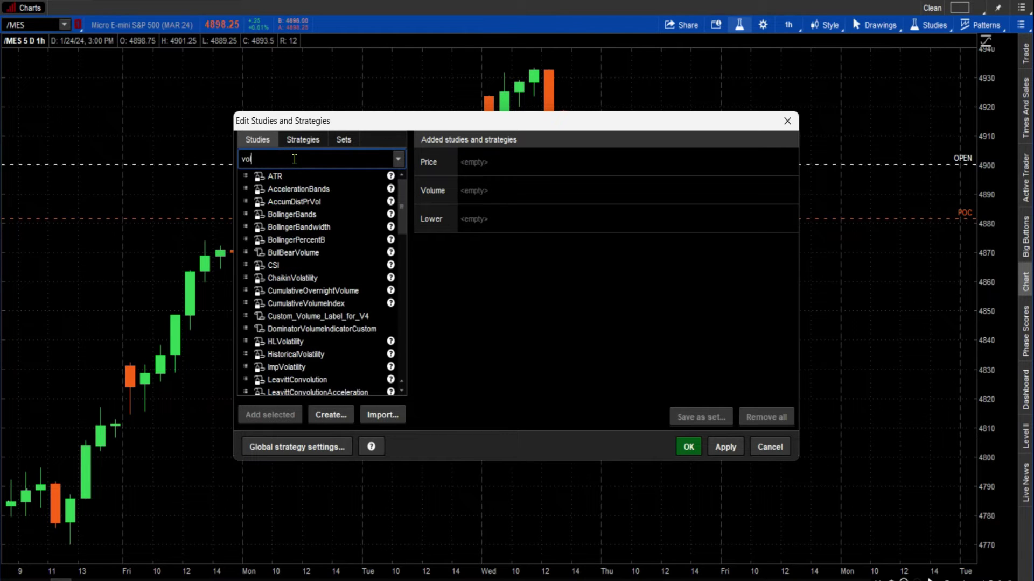
{"action": "type", "text": "umep"}
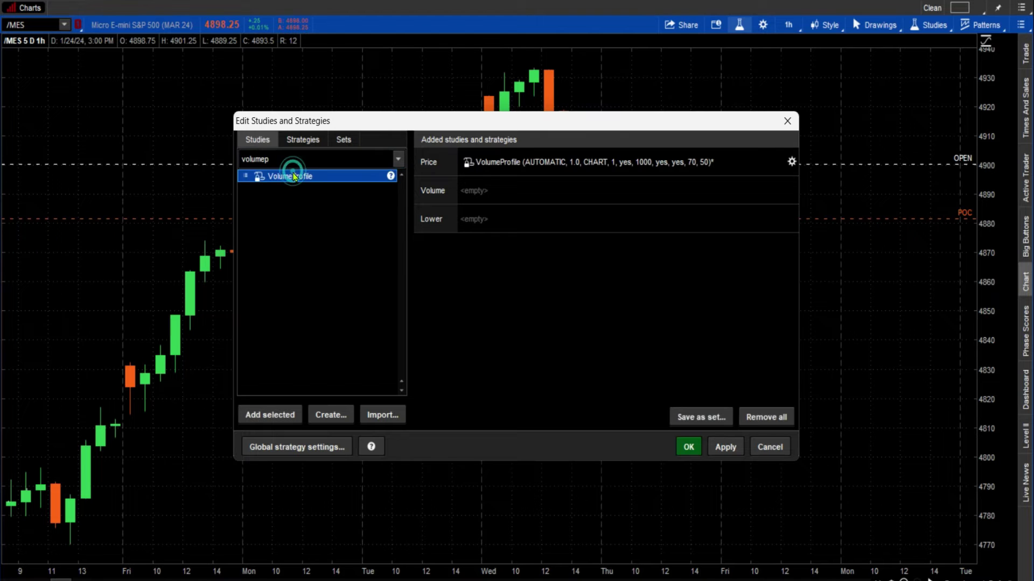
{"action": "double_click", "coordinate": [294, 176]}
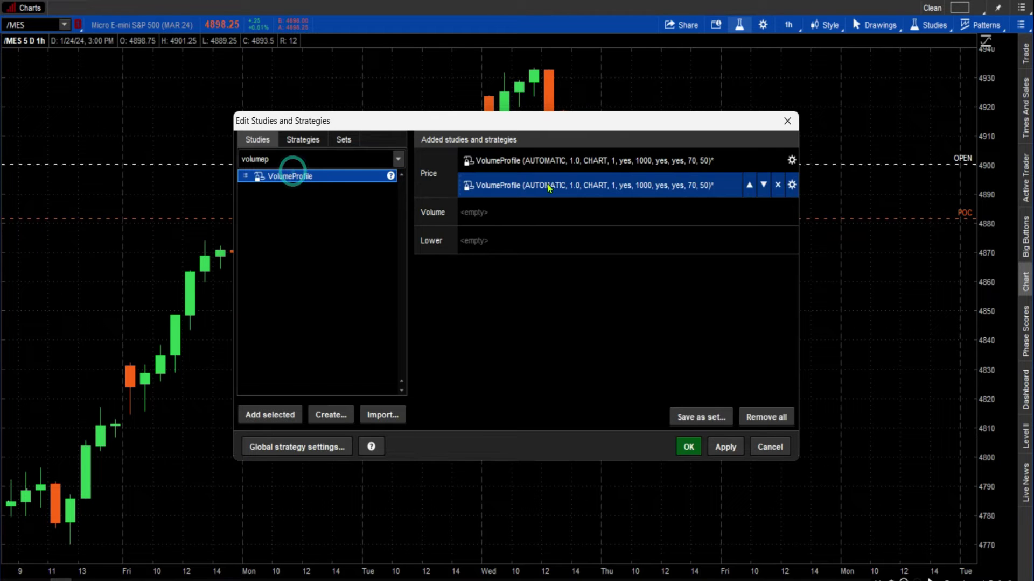
Set the first VolumeProfile study's value area percent to 68 and apply the studies to the chart
{"action": "left_click", "coordinate": [792, 159]}
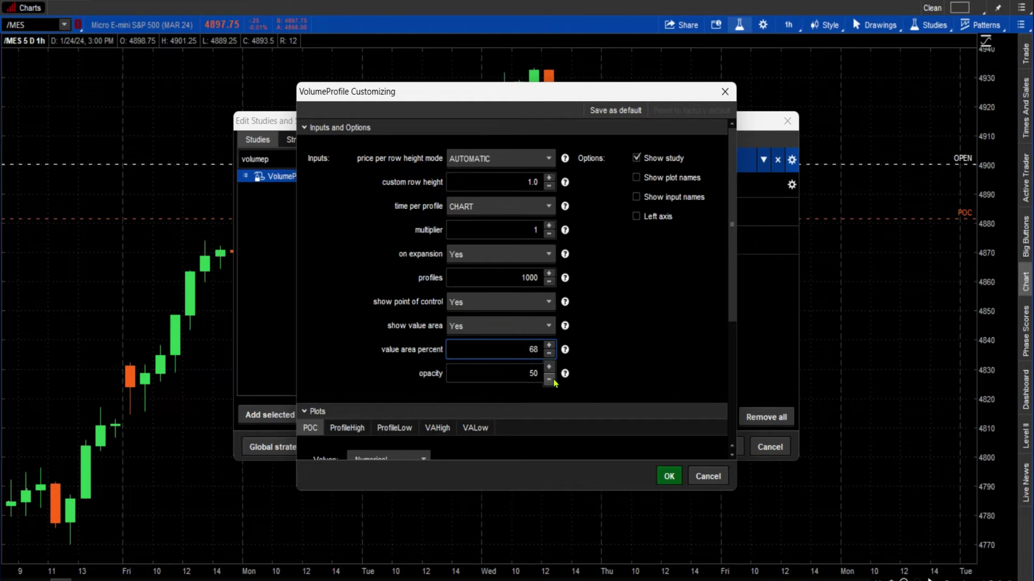
{"action": "left_click_drag", "start_coordinate": [734, 302], "coordinate": [738, 399]}
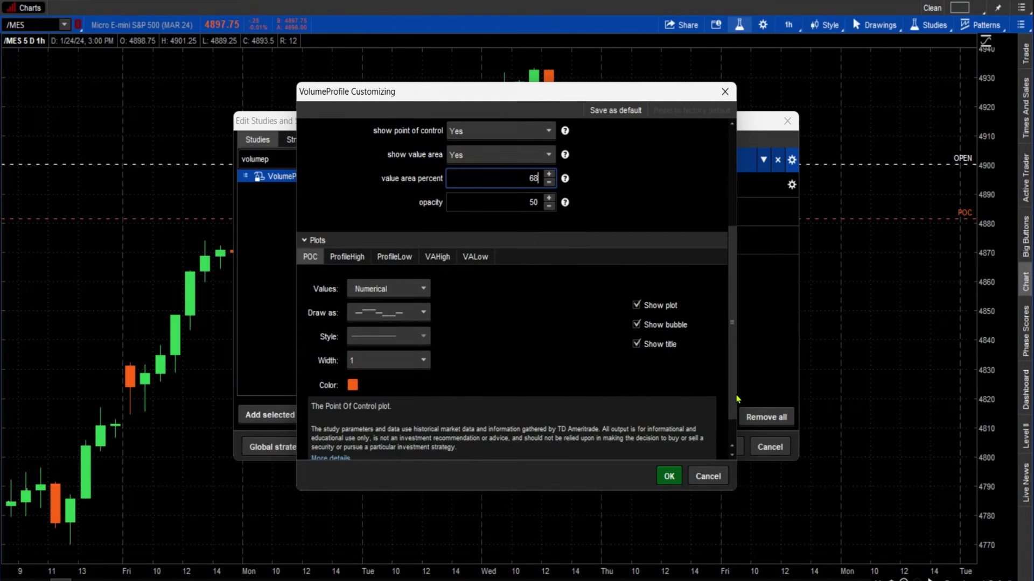
{"action": "left_click", "coordinate": [669, 476]}
{"action": "left_click", "coordinate": [728, 447]}
{"action": "left_click", "coordinate": [685, 444]}
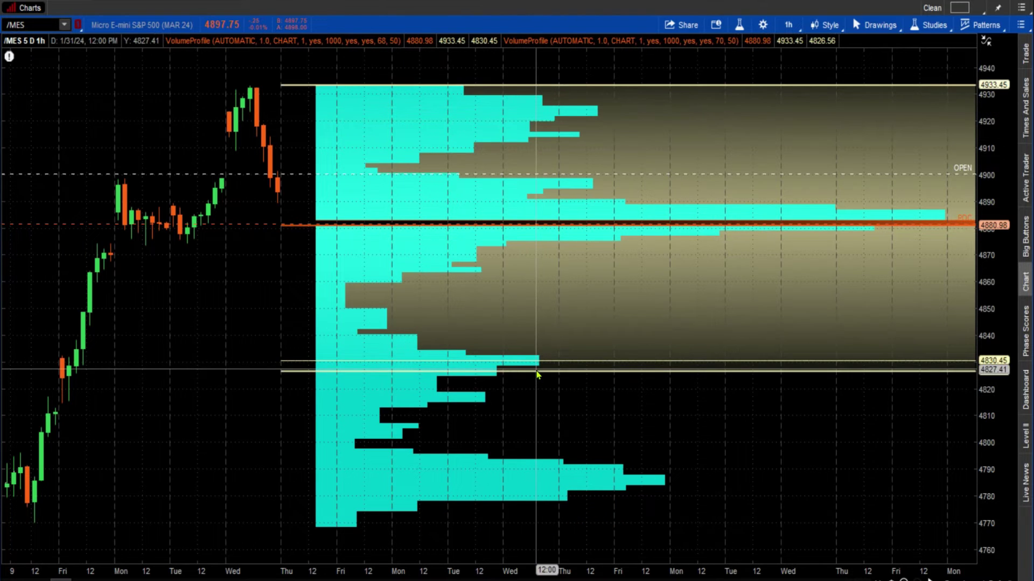
Remove the second VolumeProfile study, the one with a 70 percent value area, and apply the change to the /MES chart
{"action": "left_click", "coordinate": [577, 369]}
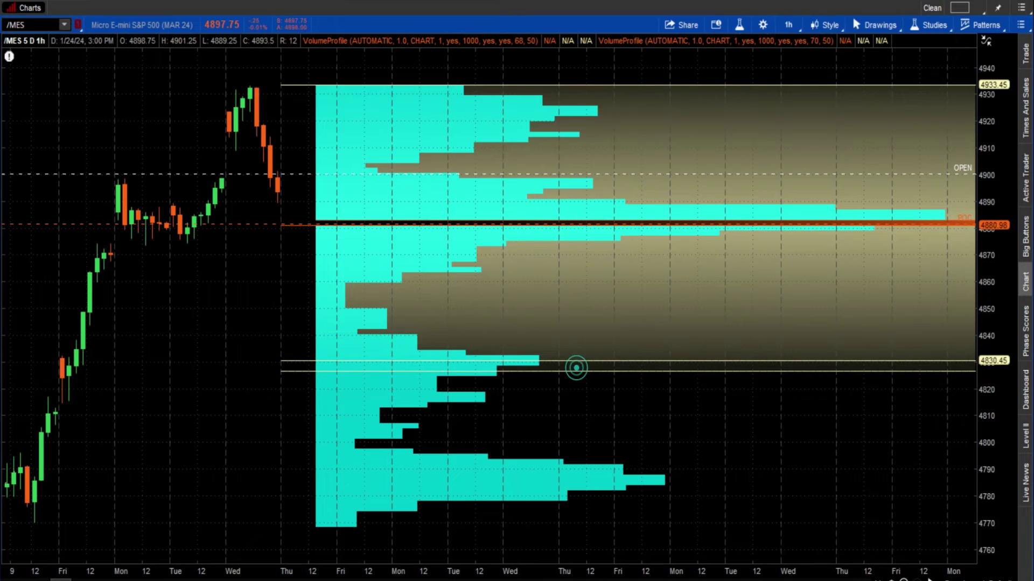
{"action": "left_click", "coordinate": [741, 25]}
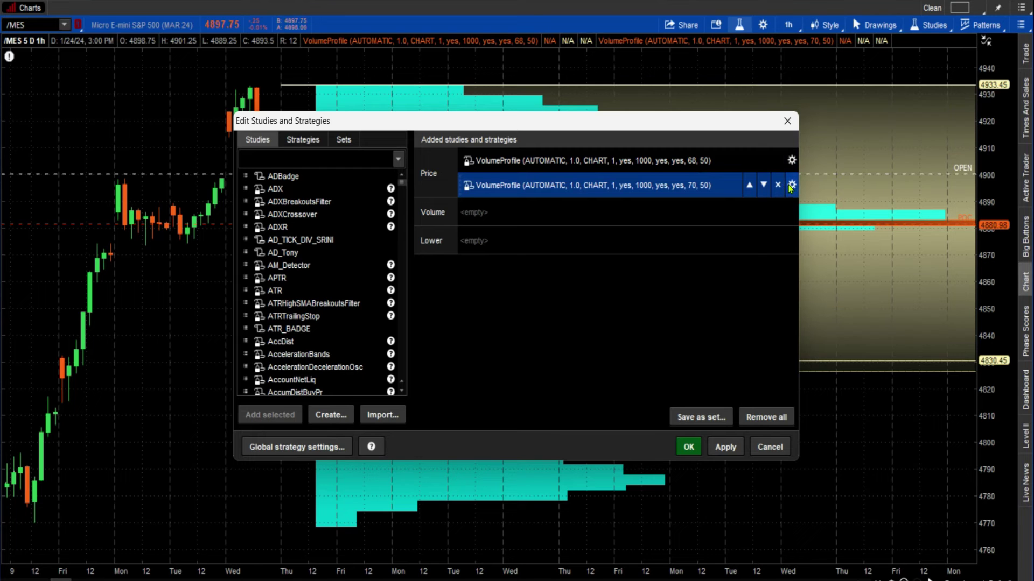
{"action": "left_click", "coordinate": [777, 186]}
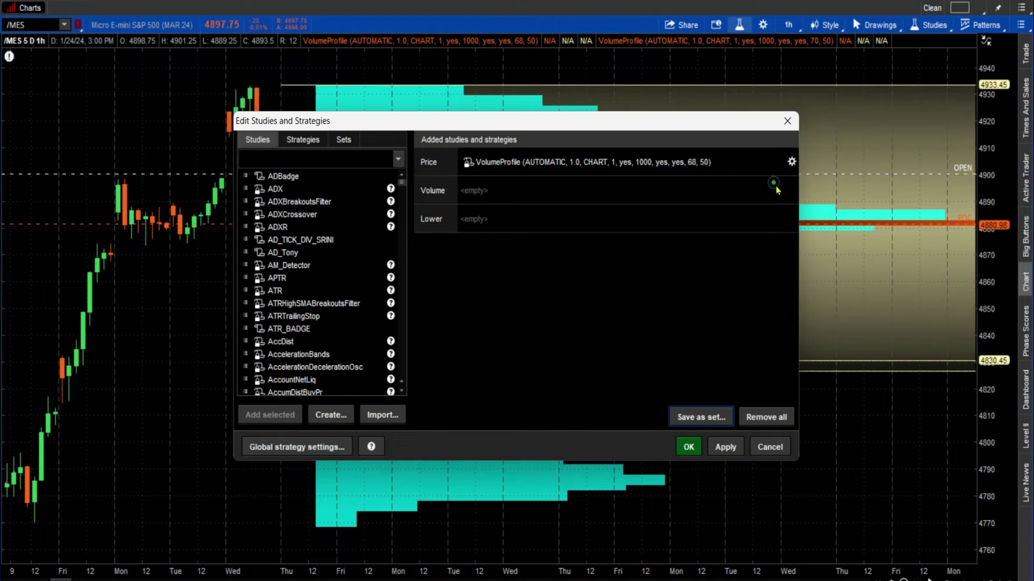
{"action": "left_click", "coordinate": [726, 447]}
{"action": "left_click", "coordinate": [687, 446]}
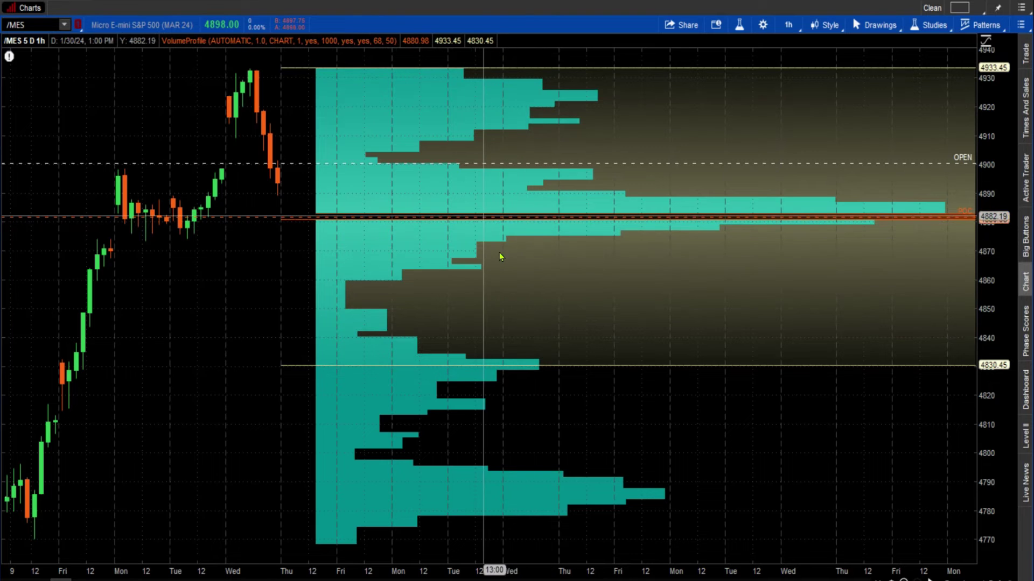
{"action": "left_click", "coordinate": [579, 368]}
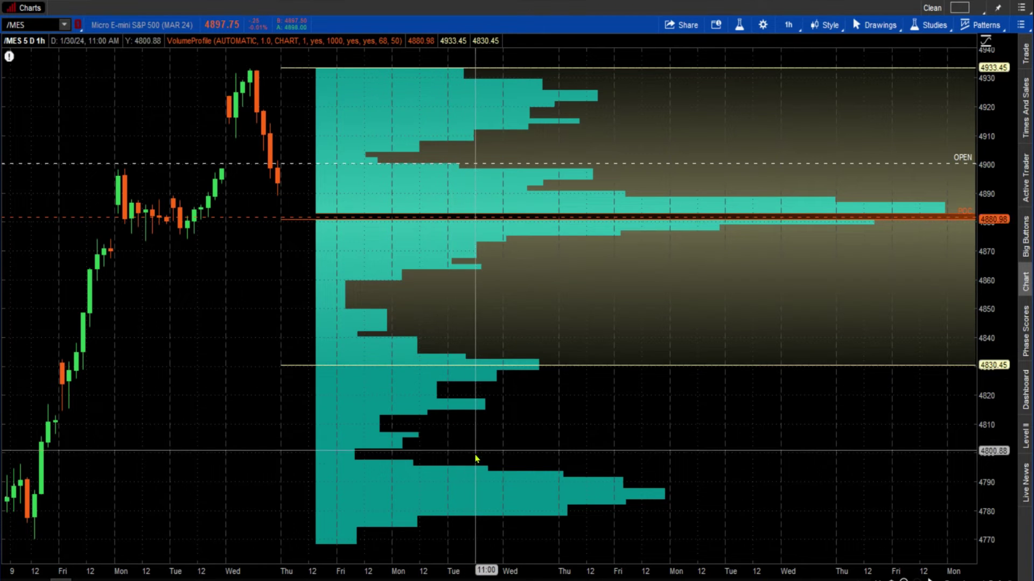
{"action": "left_click", "coordinate": [476, 493]}
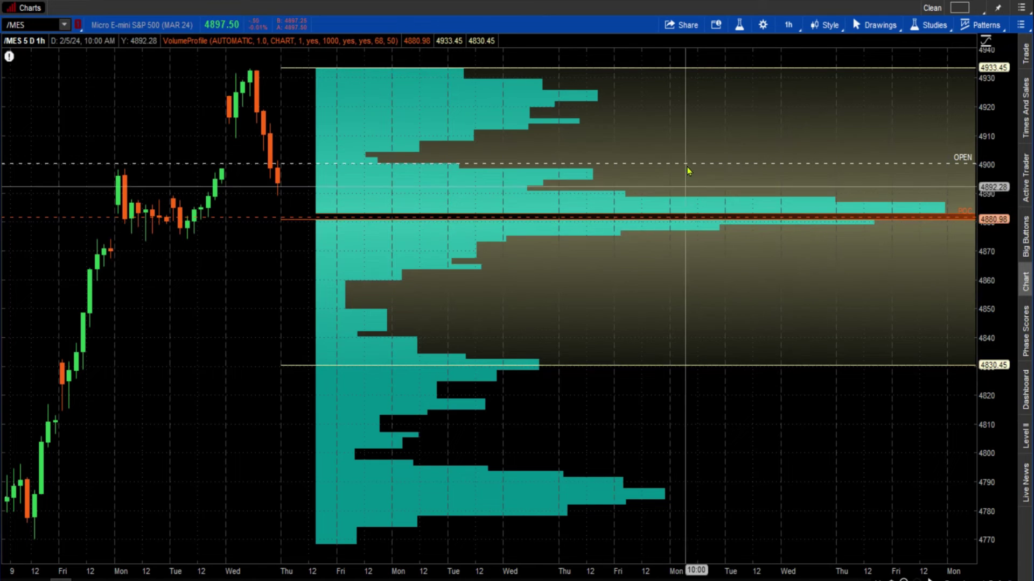
Search the studies for "volumep", add another VolumeProfile to the price studies, and set its value area percent to 95
{"action": "left_click", "coordinate": [739, 25]}
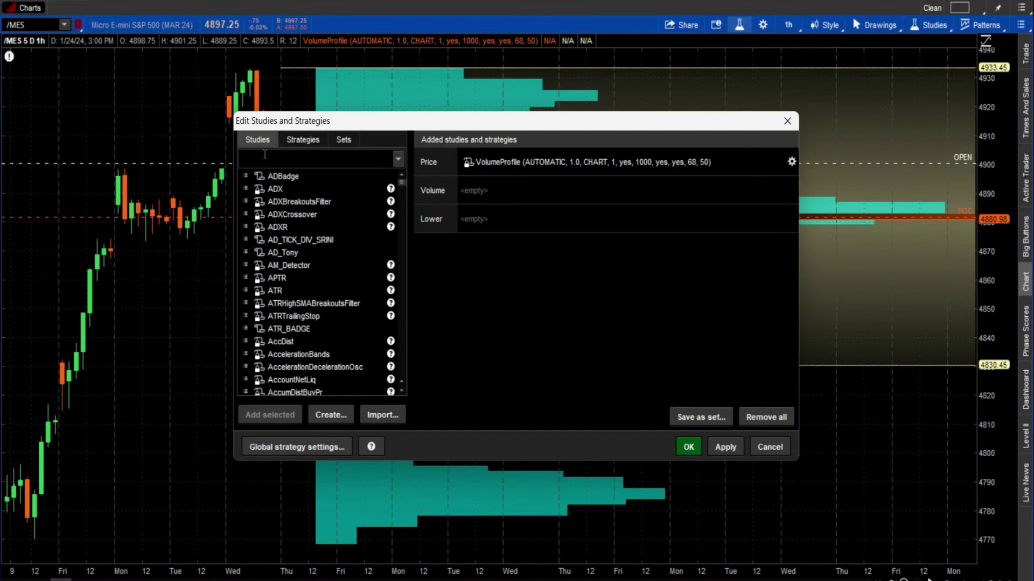
{"action": "type", "text": "ol"}
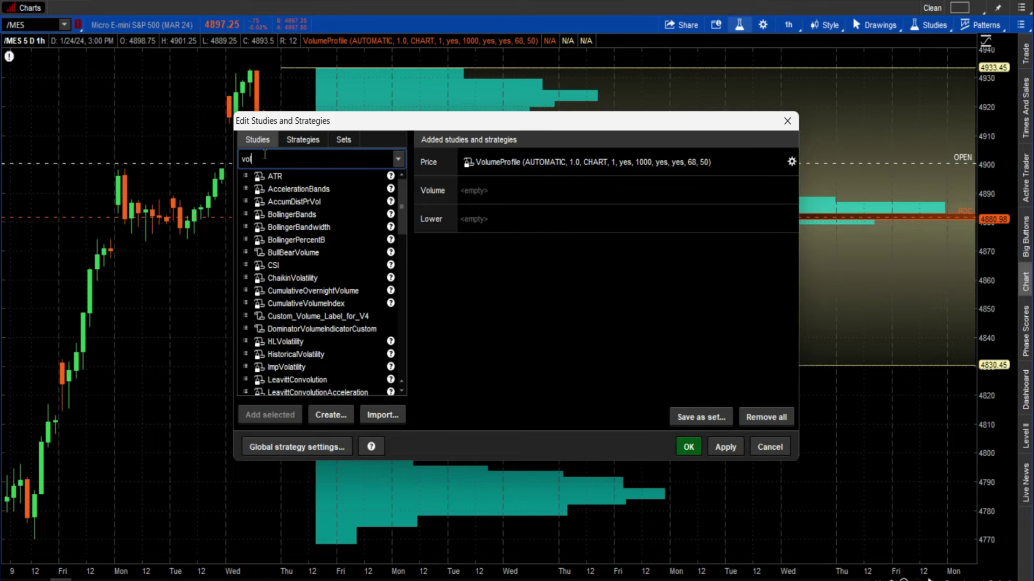
{"action": "type", "text": "umep"}
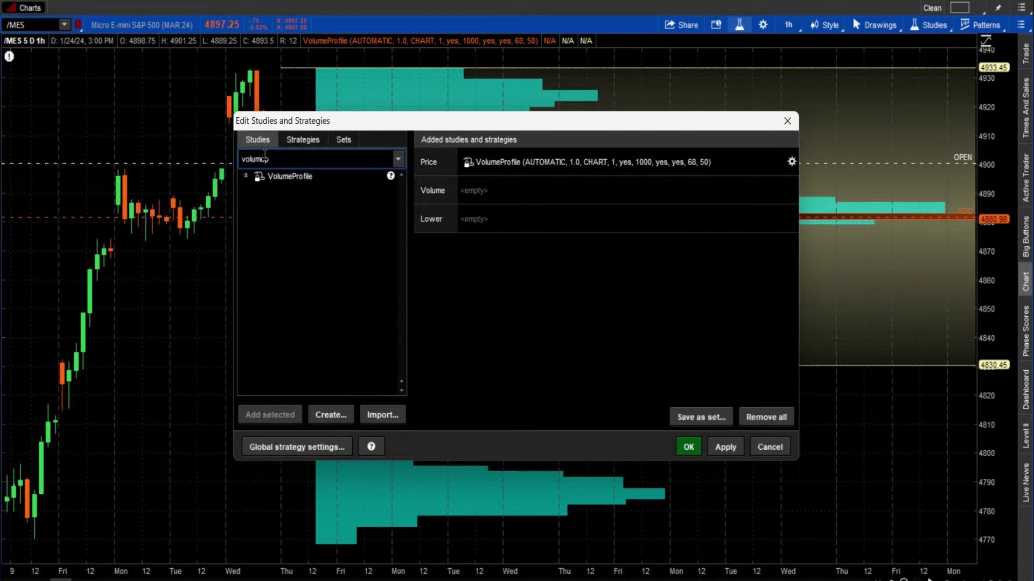
{"action": "double_click", "coordinate": [280, 178]}
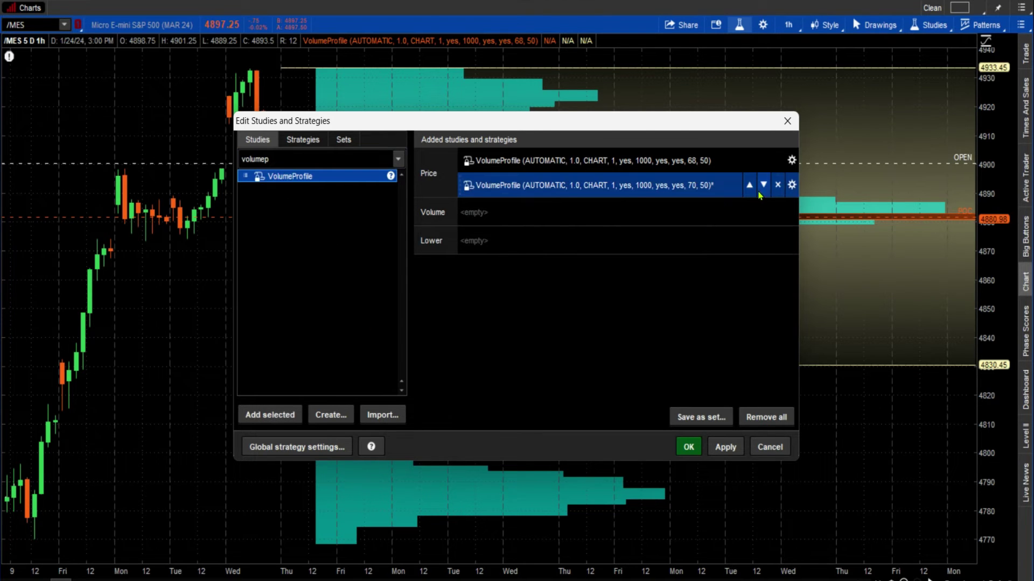
{"action": "left_click", "coordinate": [792, 186]}
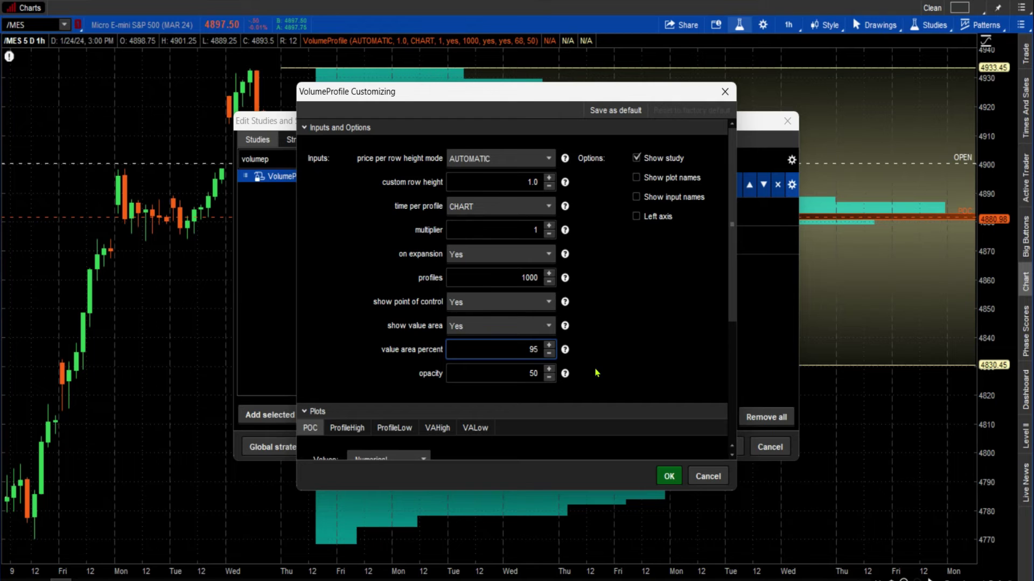
Color the VAHigh and VALow plots of the 95 percent VolumeProfile green and apply the studies to the chart
{"action": "scroll", "coordinate": [727, 242], "scroll_direction": "down", "scroll_amount": 4}
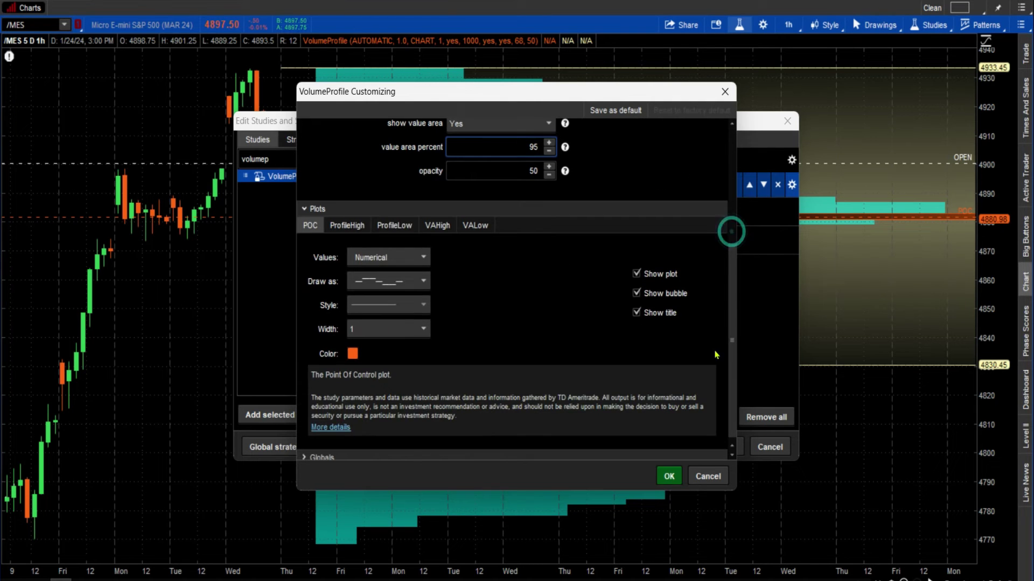
{"action": "left_click", "coordinate": [432, 227]}
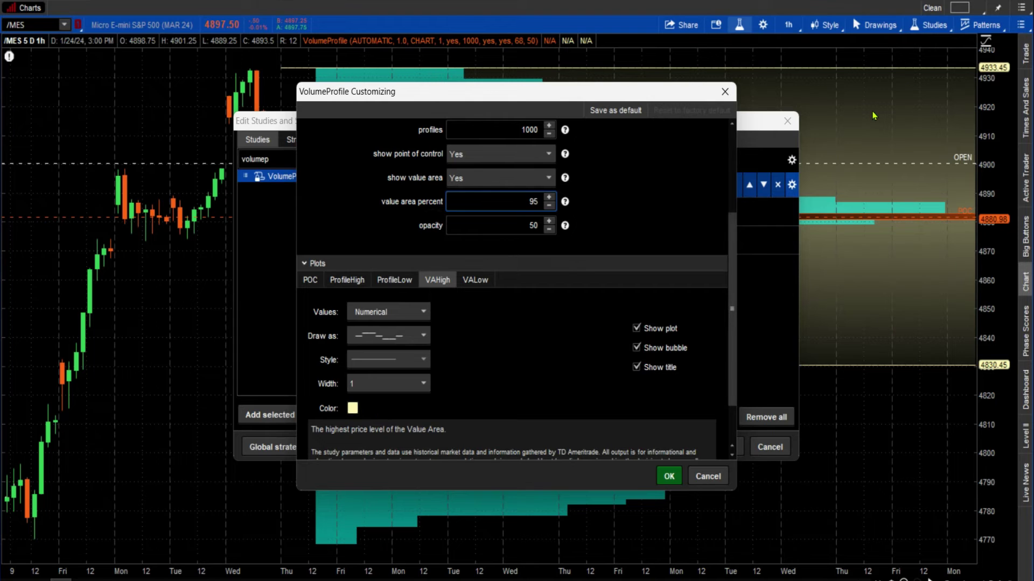
{"action": "left_click", "coordinate": [354, 412]}
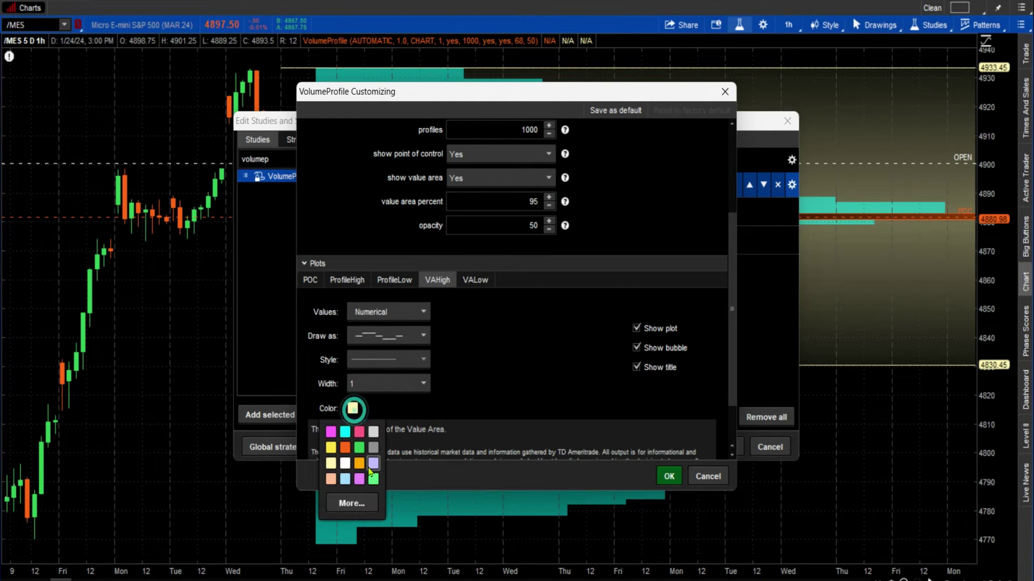
{"action": "left_click", "coordinate": [365, 447]}
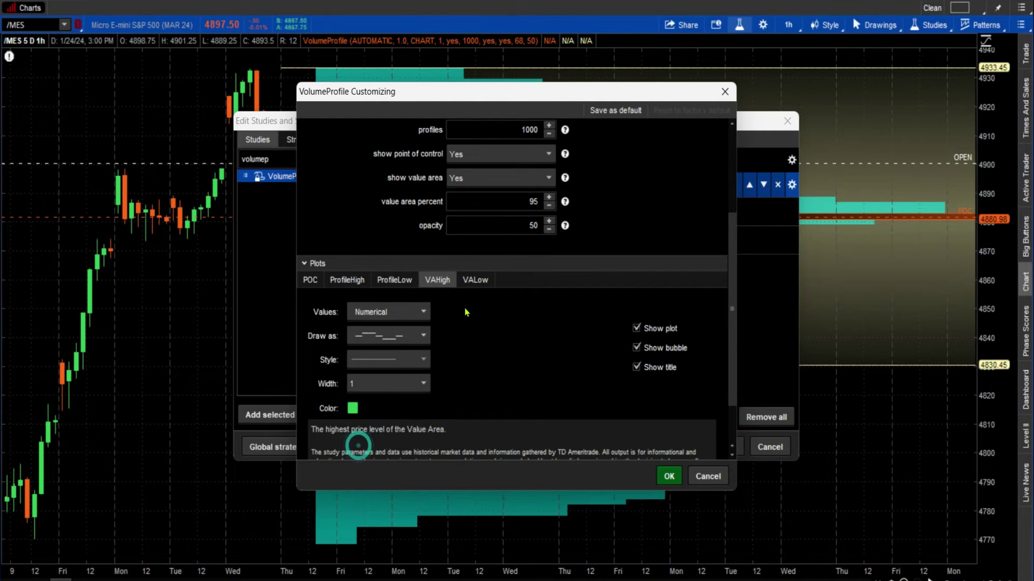
{"action": "left_click", "coordinate": [474, 280]}
{"action": "left_click", "coordinate": [353, 408]}
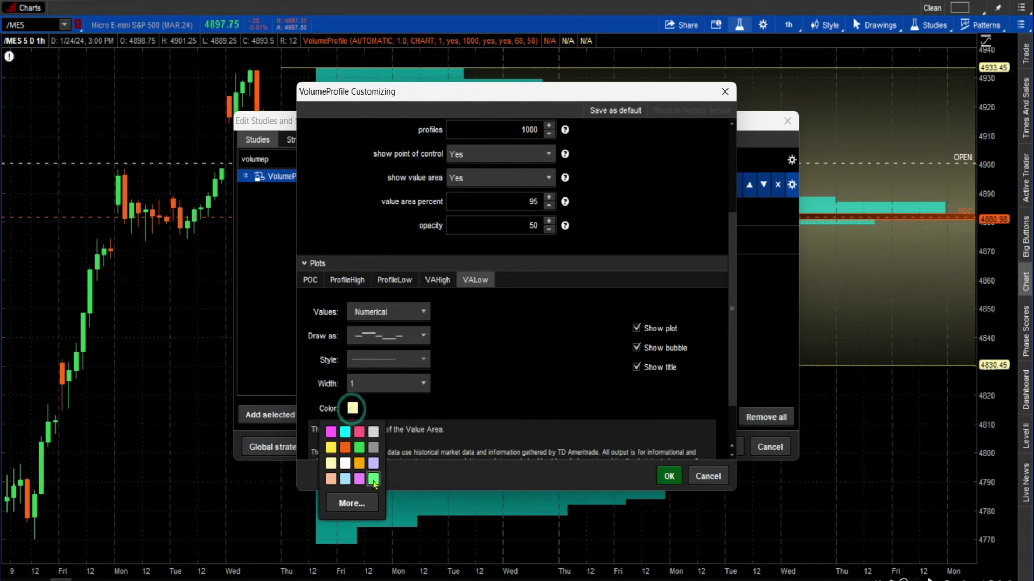
{"action": "left_click", "coordinate": [359, 448]}
{"action": "left_click", "coordinate": [668, 477]}
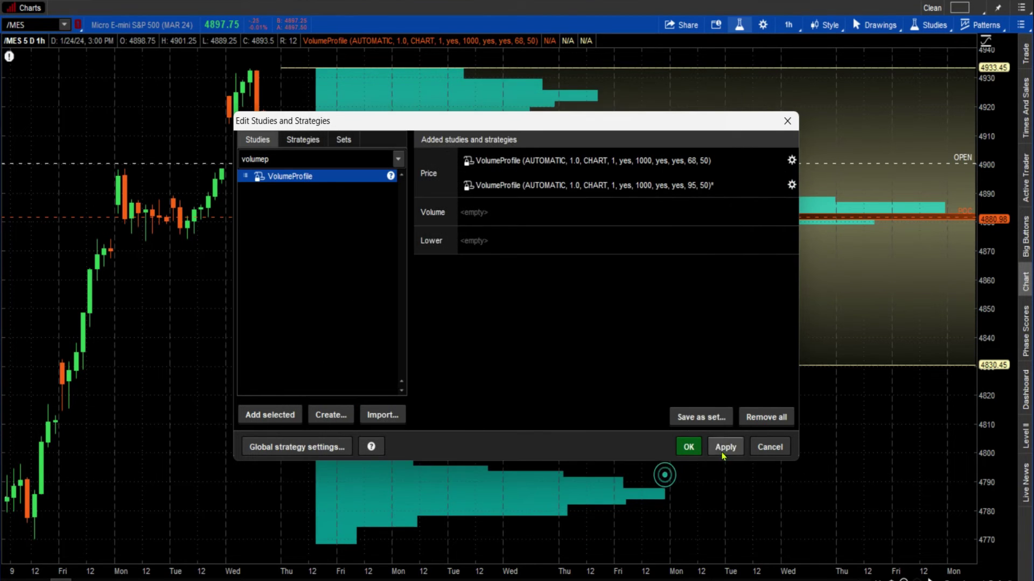
{"action": "left_click", "coordinate": [683, 447]}
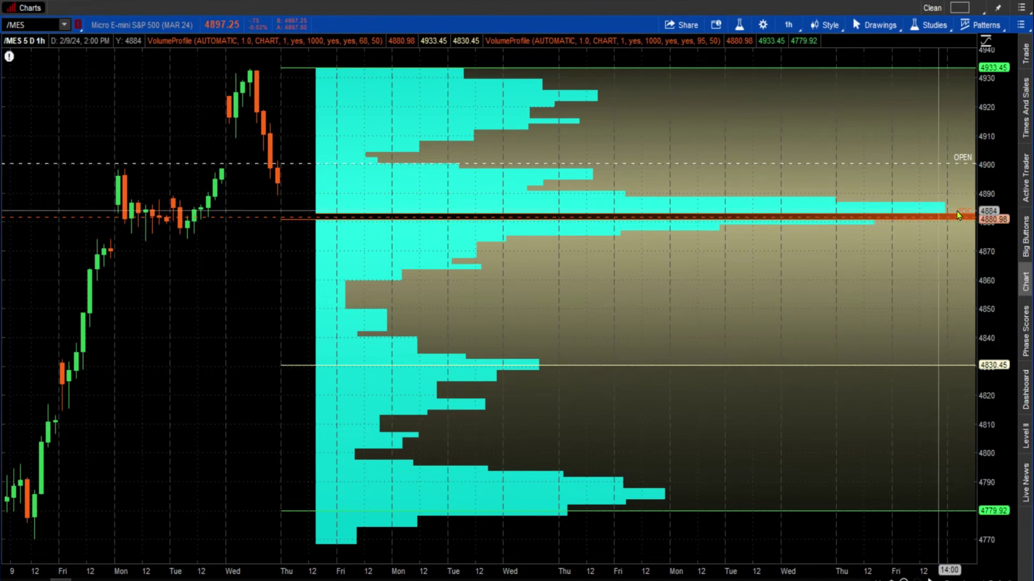
Set the price per row height mode of the 68 percent VolumeProfile to TICKSIZE
{"action": "left_click", "coordinate": [739, 25]}
{"action": "left_click", "coordinate": [700, 168]}
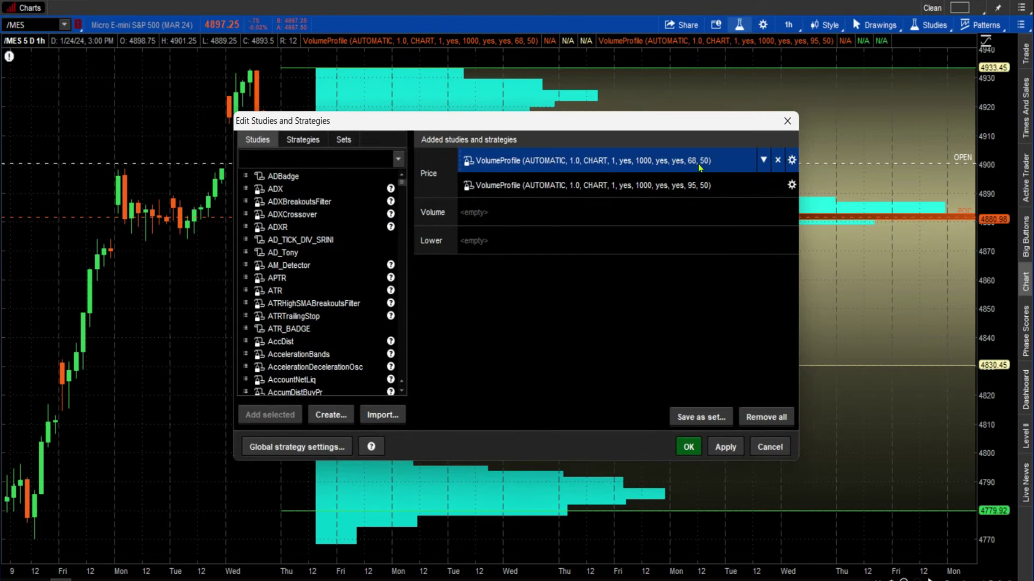
{"action": "left_click", "coordinate": [792, 161]}
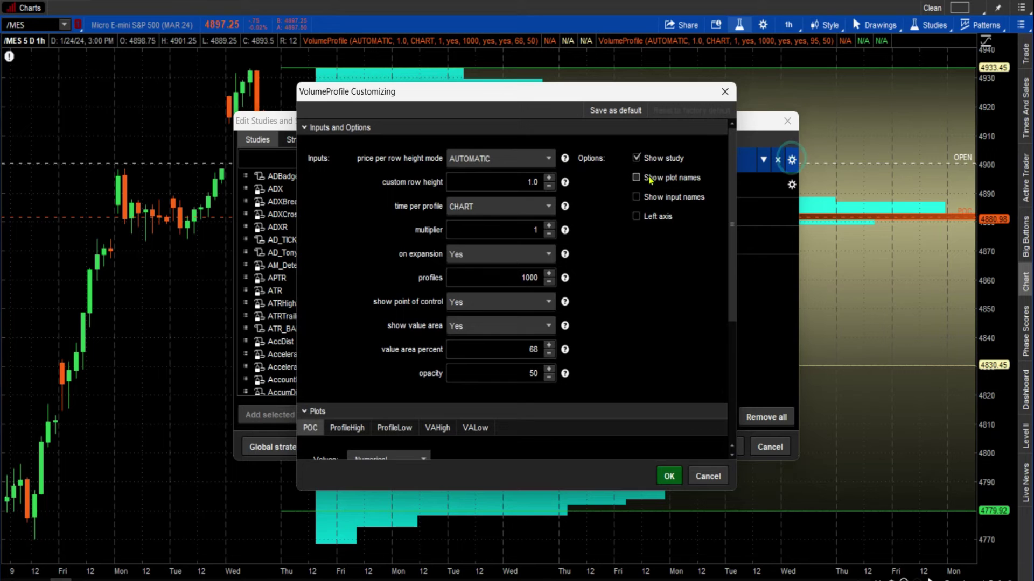
{"action": "left_click", "coordinate": [515, 161]}
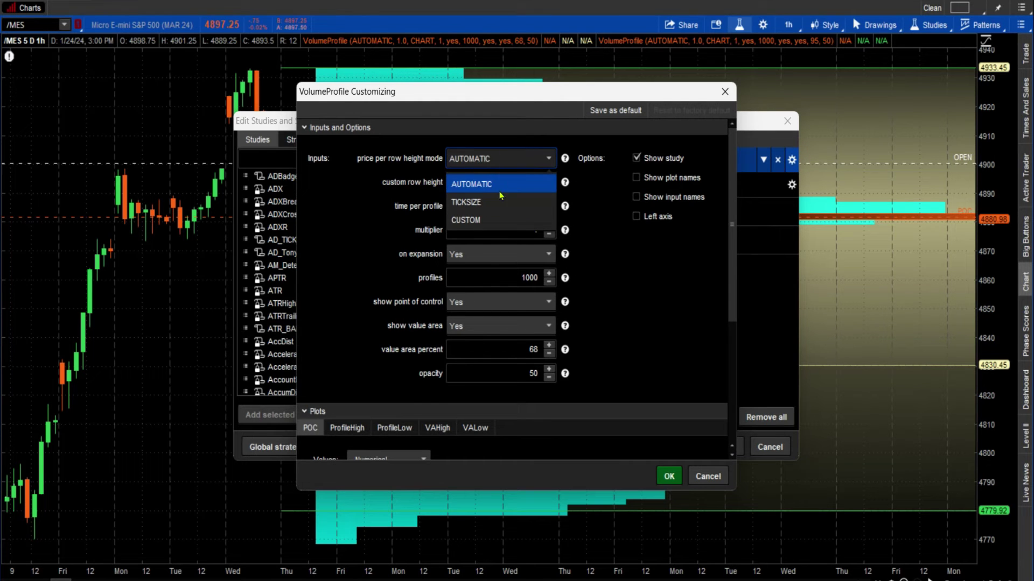
{"action": "left_click", "coordinate": [469, 200]}
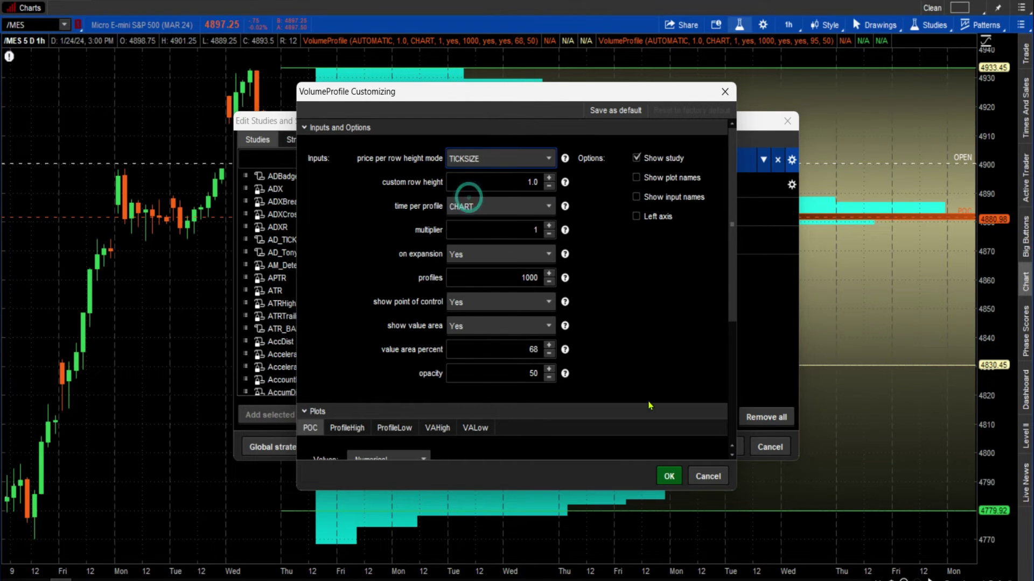
{"action": "left_click", "coordinate": [668, 476]}
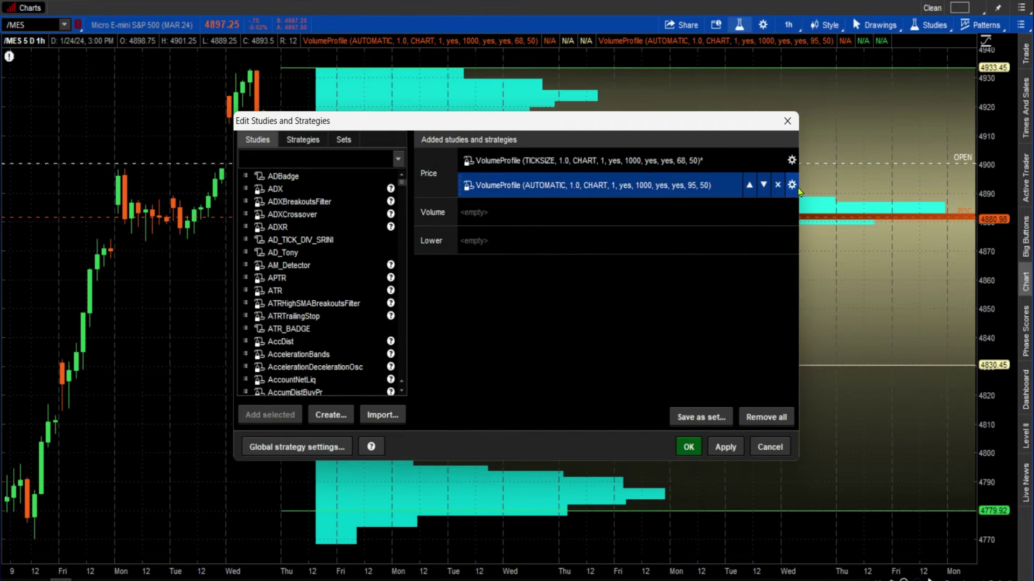
{"action": "left_click", "coordinate": [792, 185]}
{"action": "left_click", "coordinate": [533, 159]}
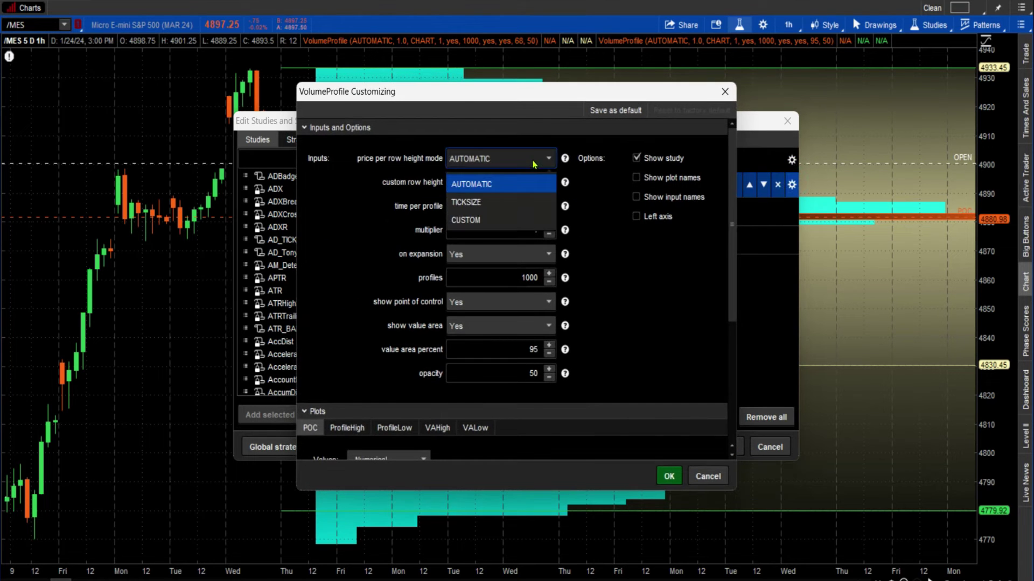
{"action": "left_click", "coordinate": [489, 204]}
{"action": "scroll", "coordinate": [489, 369], "scroll_direction": "down", "scroll_amount": 6}
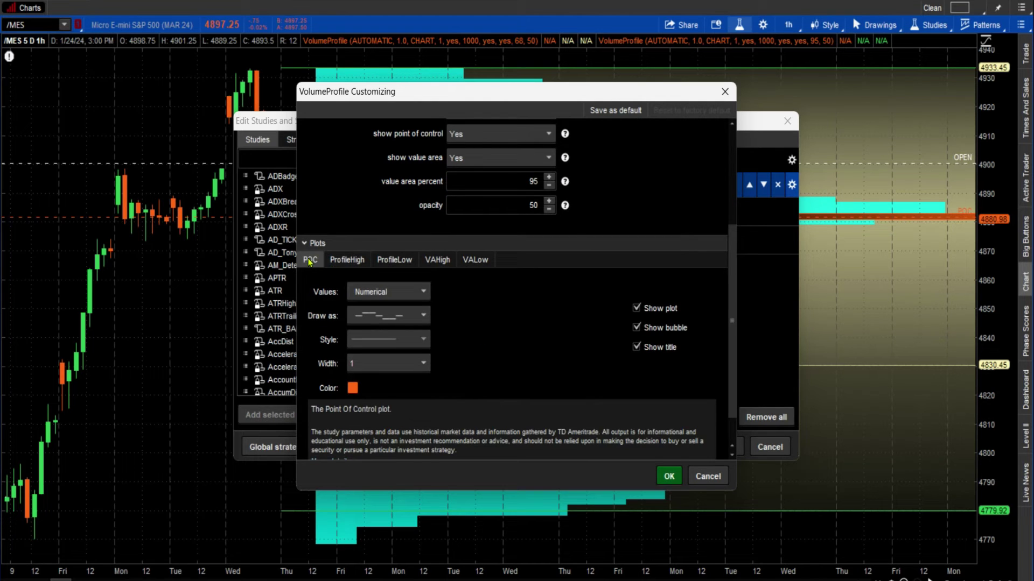
{"action": "left_click", "coordinate": [360, 363]}
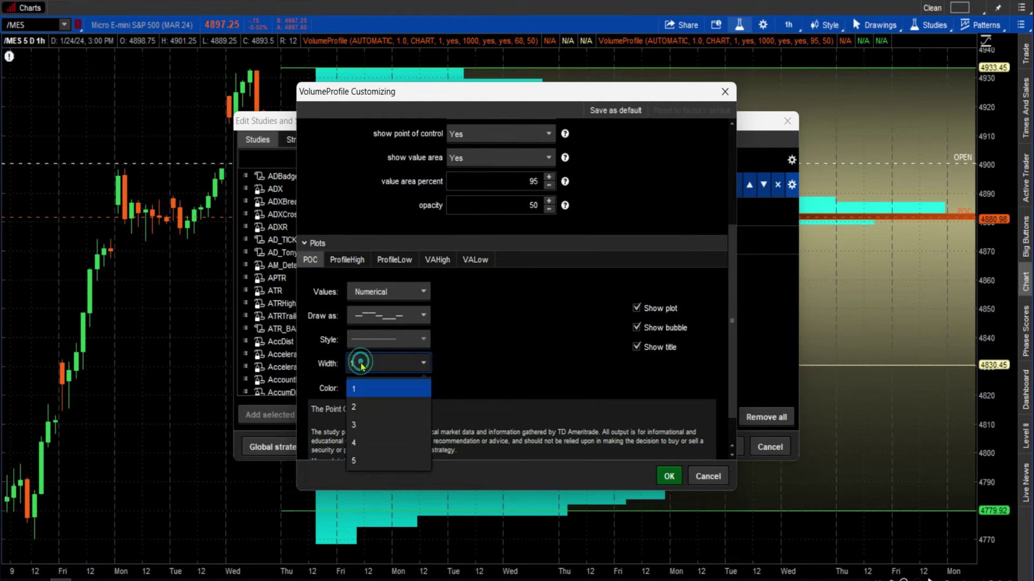
{"action": "left_click", "coordinate": [358, 423]}
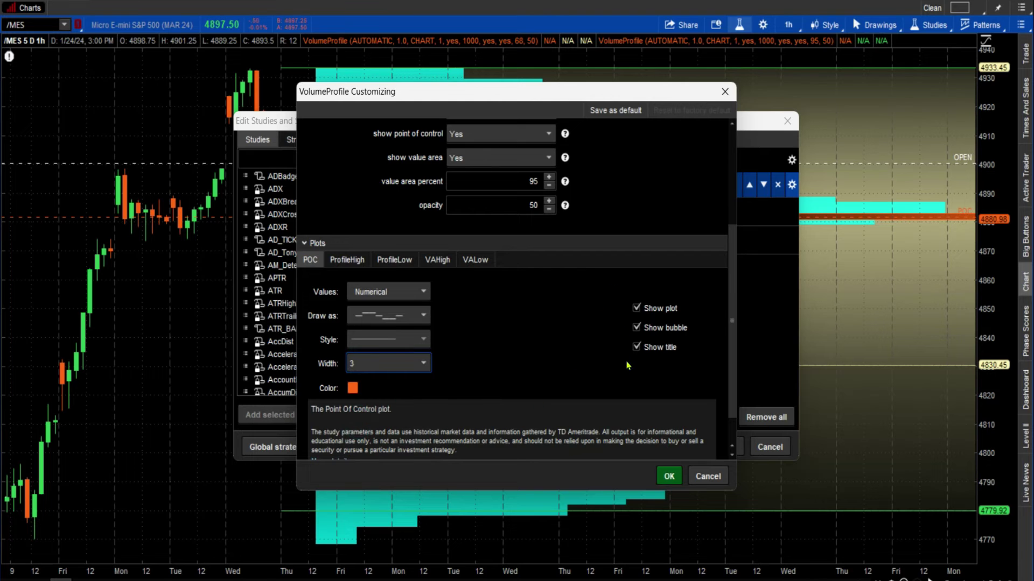
{"action": "left_click", "coordinate": [696, 479]}
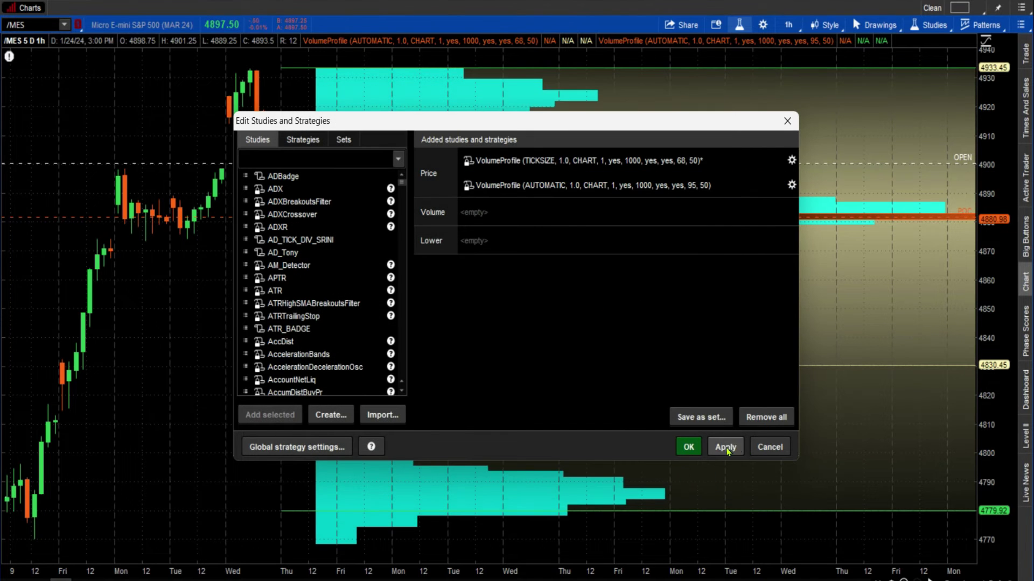
Apply the edited VolumeProfile studies to the /MES chart and examine the resulting profile and its levels
{"action": "left_click", "coordinate": [726, 447]}
{"action": "left_click", "coordinate": [689, 446]}
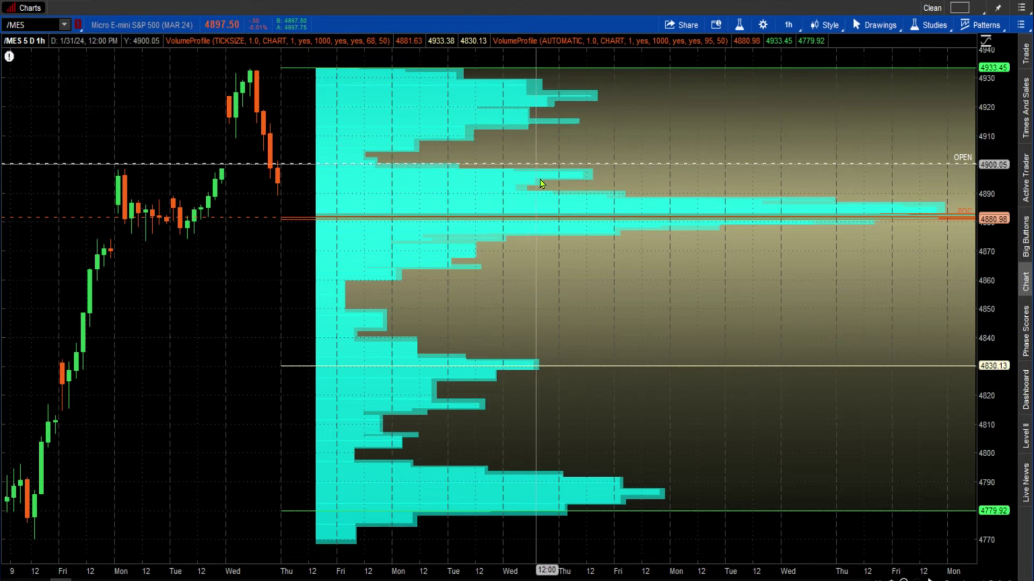
{"action": "scroll", "coordinate": [547, 226], "scroll_direction": "up", "scroll_amount": 5}
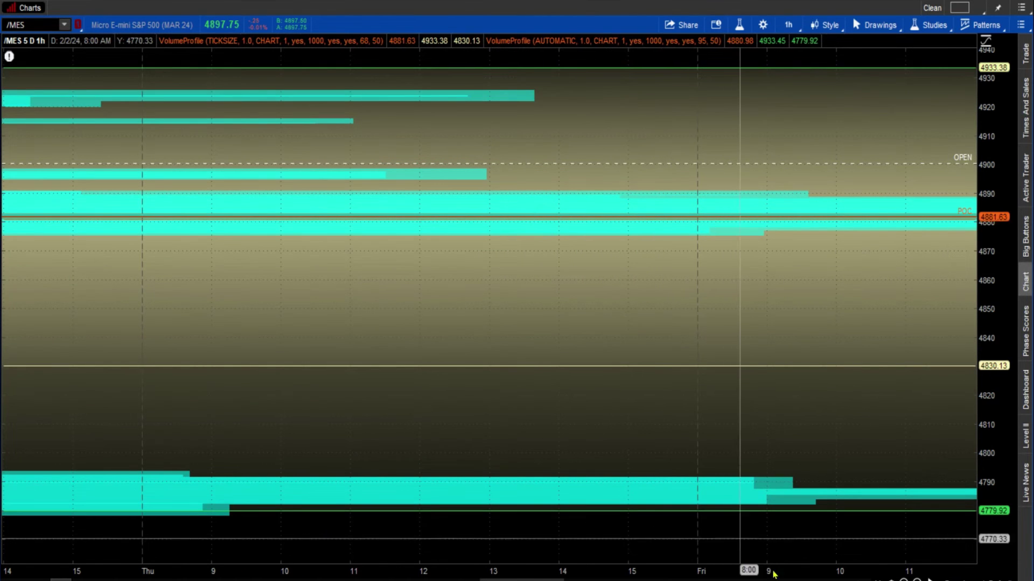
{"action": "scroll", "coordinate": [517, 302], "scroll_direction": "down", "scroll_amount": 6}
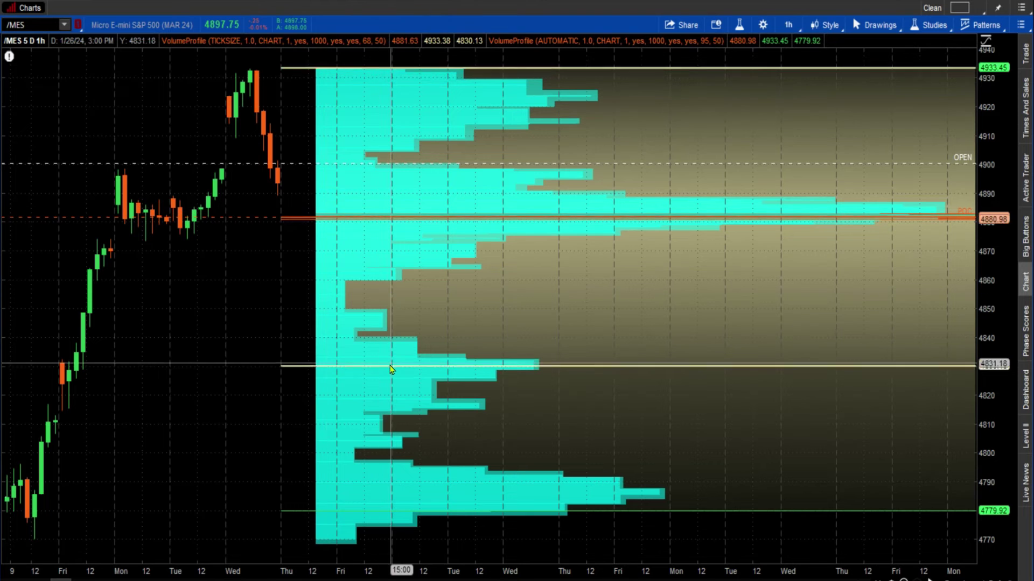
{"action": "left_click", "coordinate": [741, 24]}
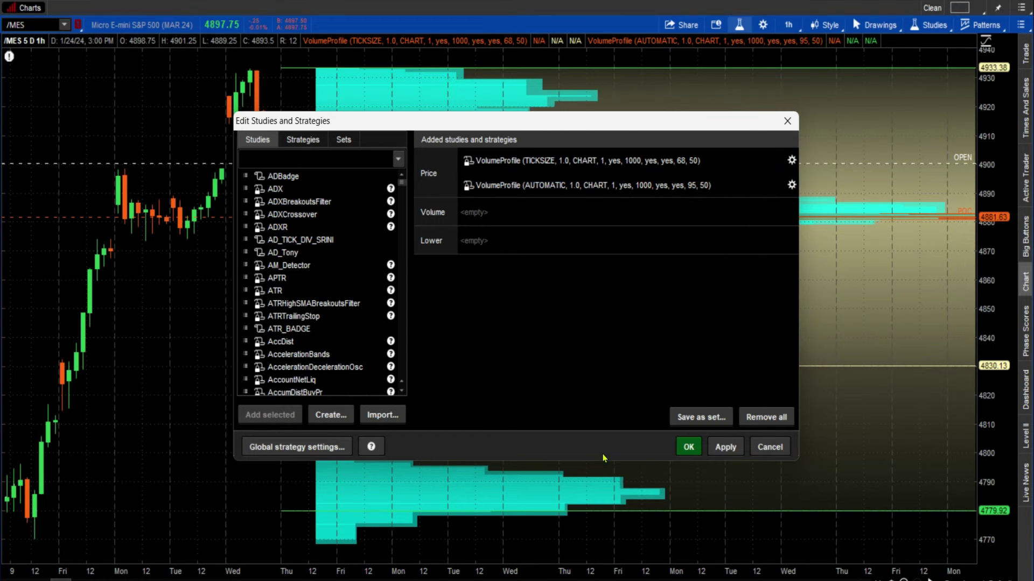
{"action": "left_click", "coordinate": [770, 447]}
Switch to the single /MNQ chart window and load the saved style "Volume Profile Daily" on it
{"action": "mouse_move", "coordinate": [237, 558]}
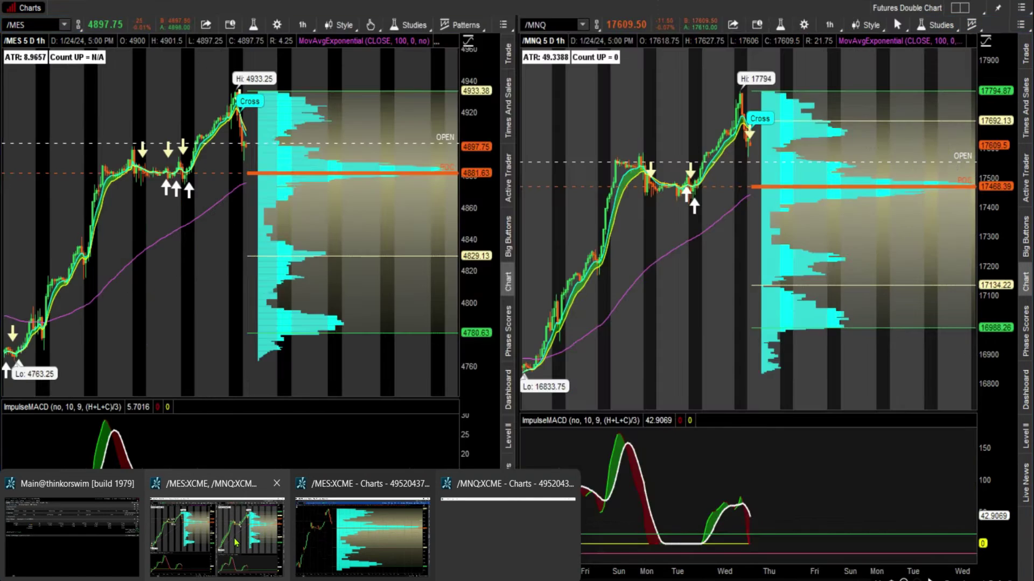
{"action": "left_click", "coordinate": [507, 538]}
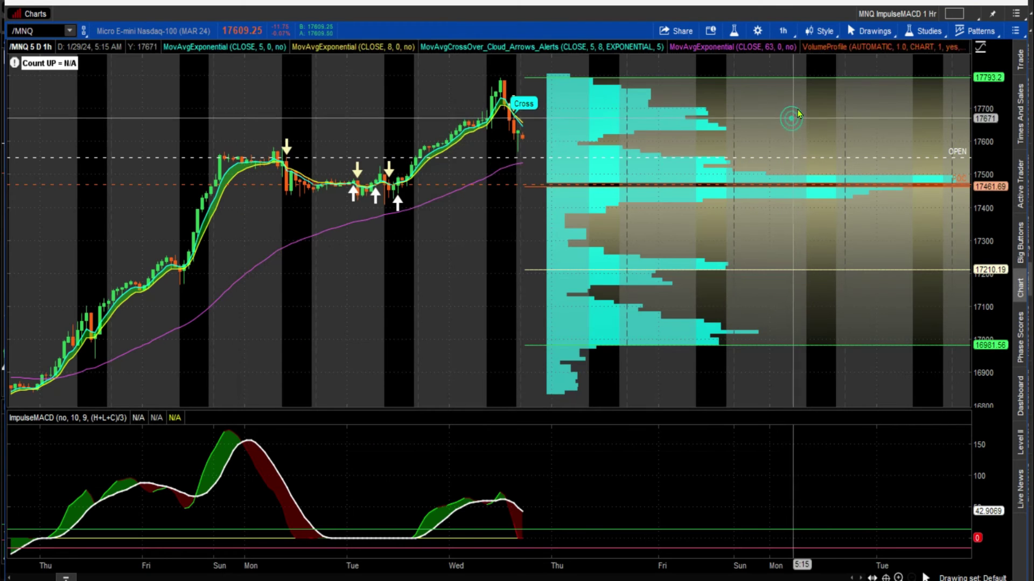
{"action": "left_click", "coordinate": [823, 32]}
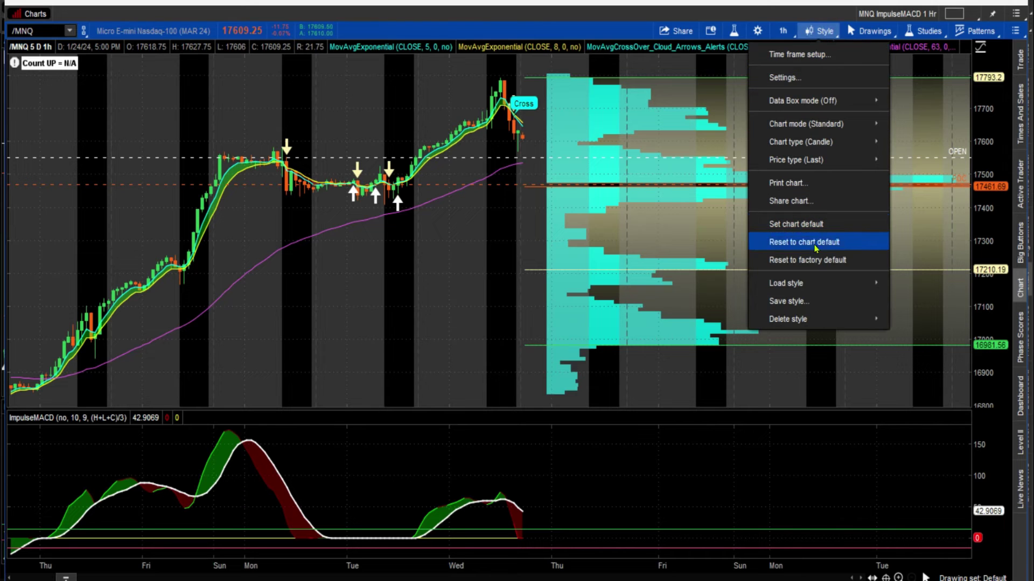
{"action": "mouse_move", "coordinate": [832, 285]}
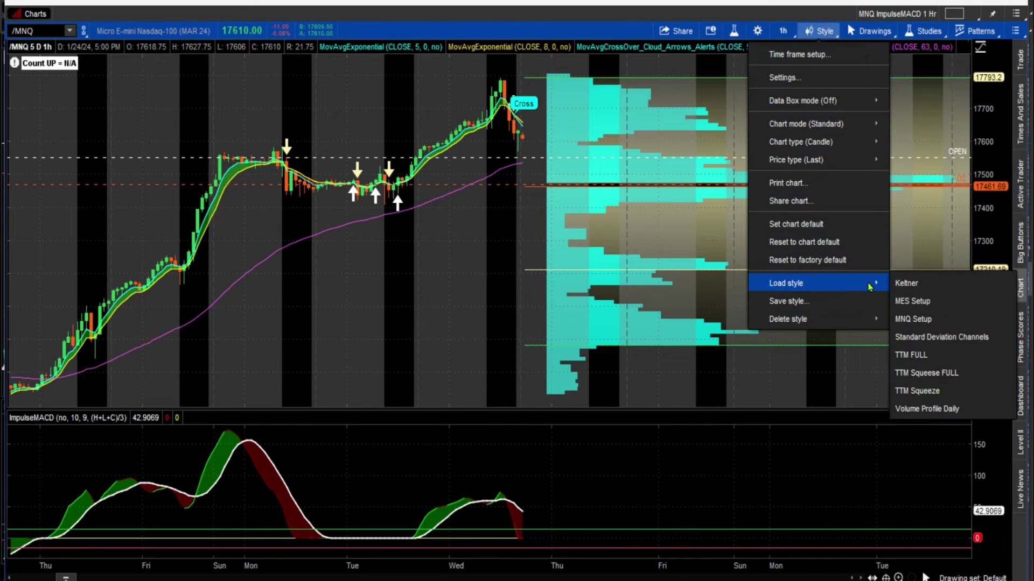
{"action": "left_click", "coordinate": [917, 410]}
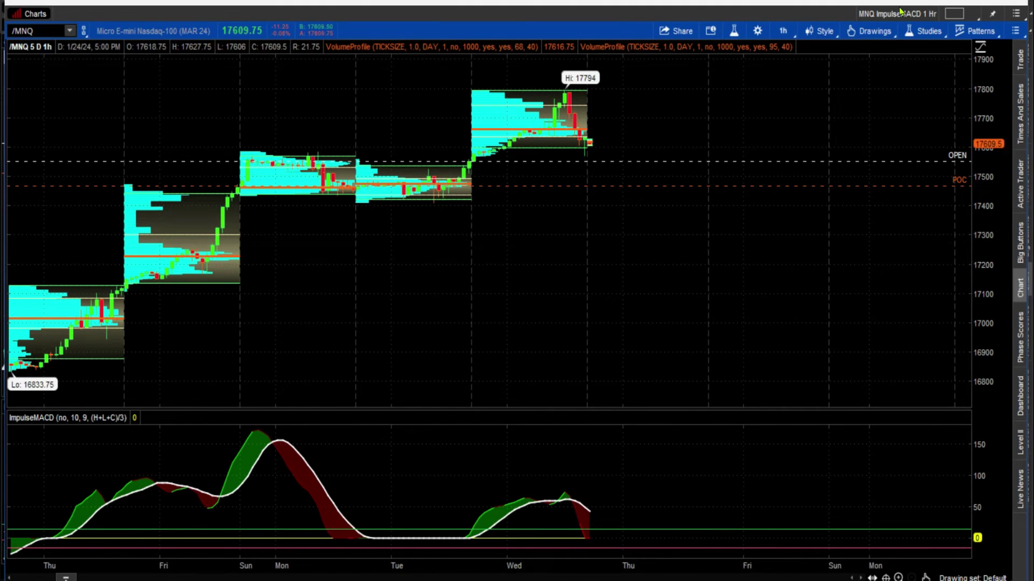
Return to the clean /MES chart window and save its style as "Youtube Volume 1", including patterns and study set
{"action": "left_click", "coordinate": [950, 14]}
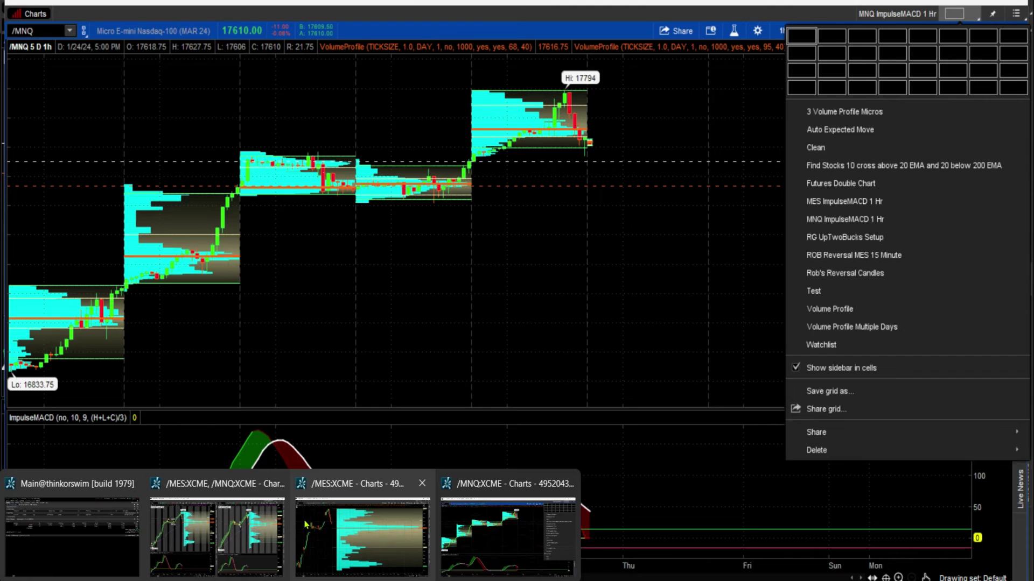
{"action": "left_click", "coordinate": [383, 484]}
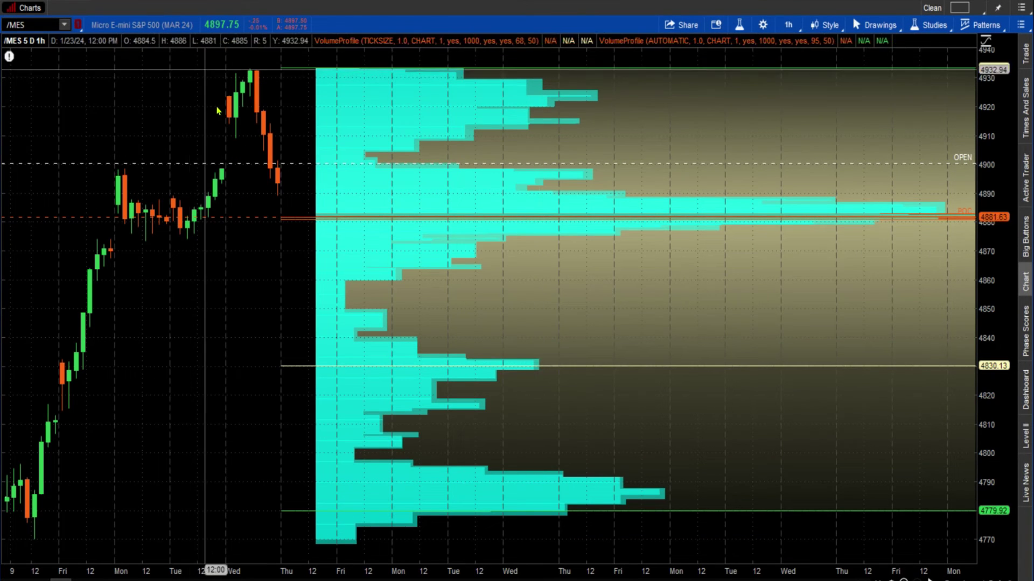
{"action": "left_click", "coordinate": [826, 27]}
{"action": "left_click", "coordinate": [818, 297]}
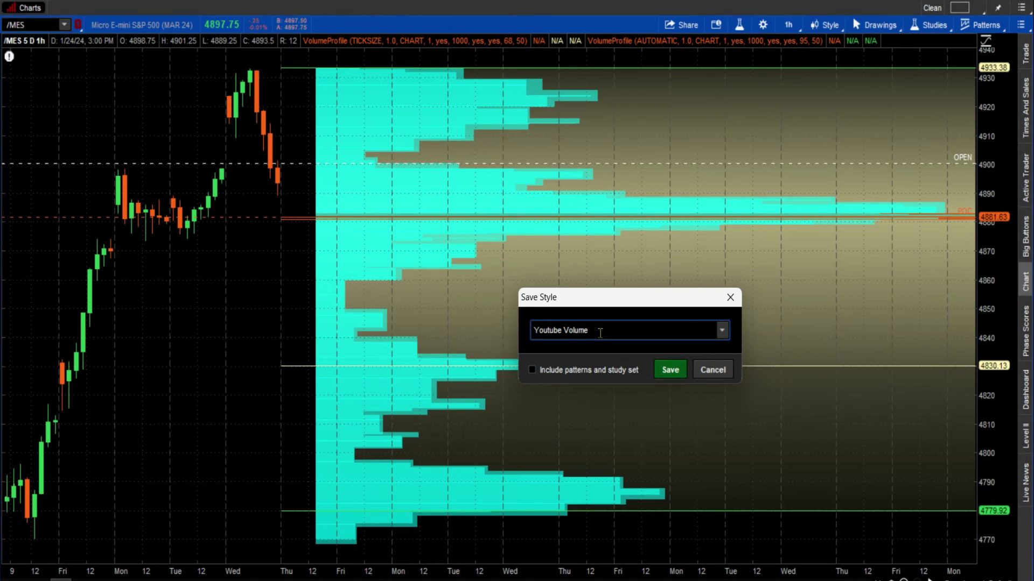
{"action": "left_click", "coordinate": [532, 371]}
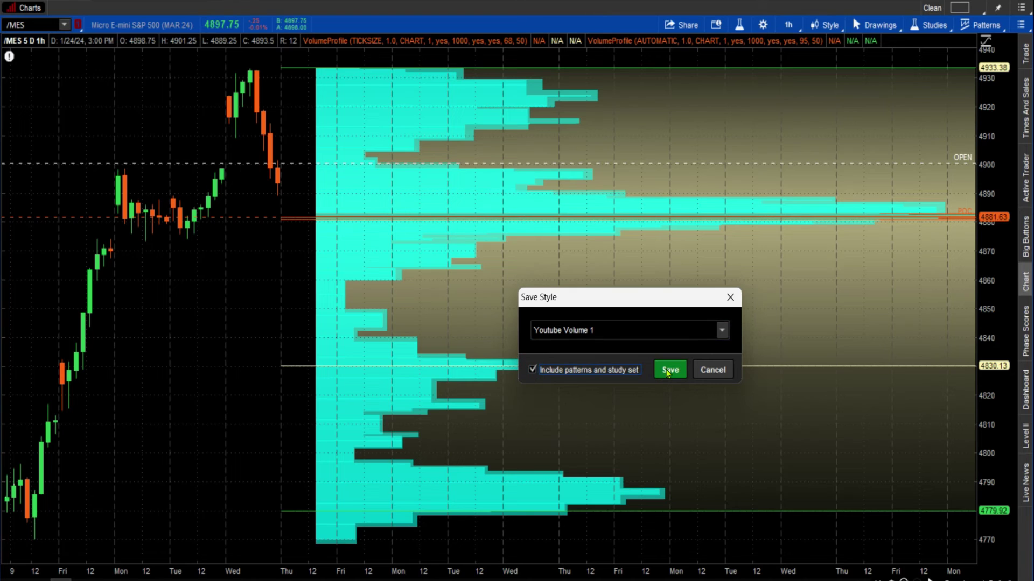
{"action": "left_click", "coordinate": [668, 370]}
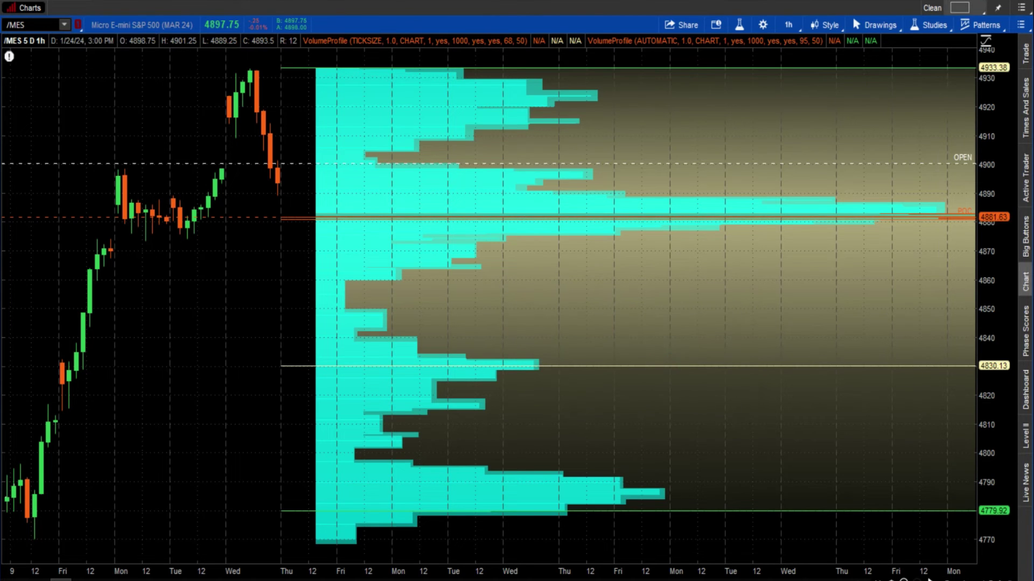
Reload the "Clean" grid and load the "Youtube Volume 1" style on the /MES chart
{"action": "left_click", "coordinate": [961, 13]}
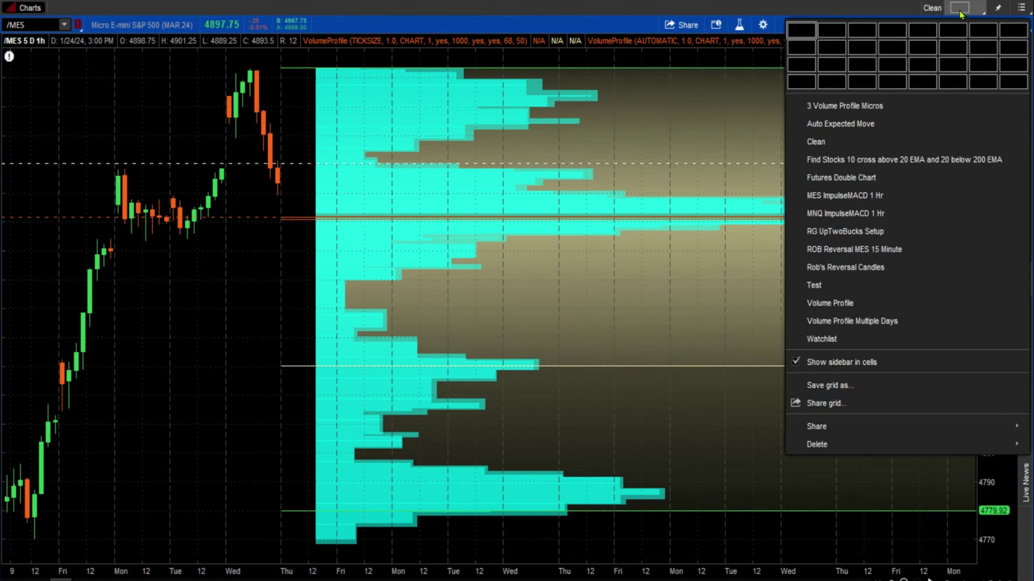
{"action": "left_click", "coordinate": [836, 146]}
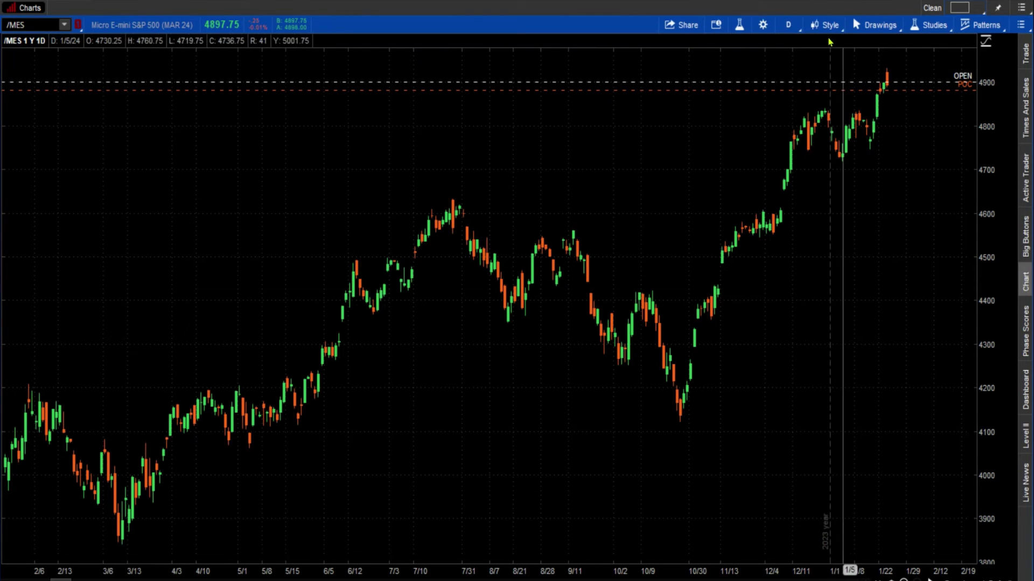
{"action": "left_click", "coordinate": [827, 27]}
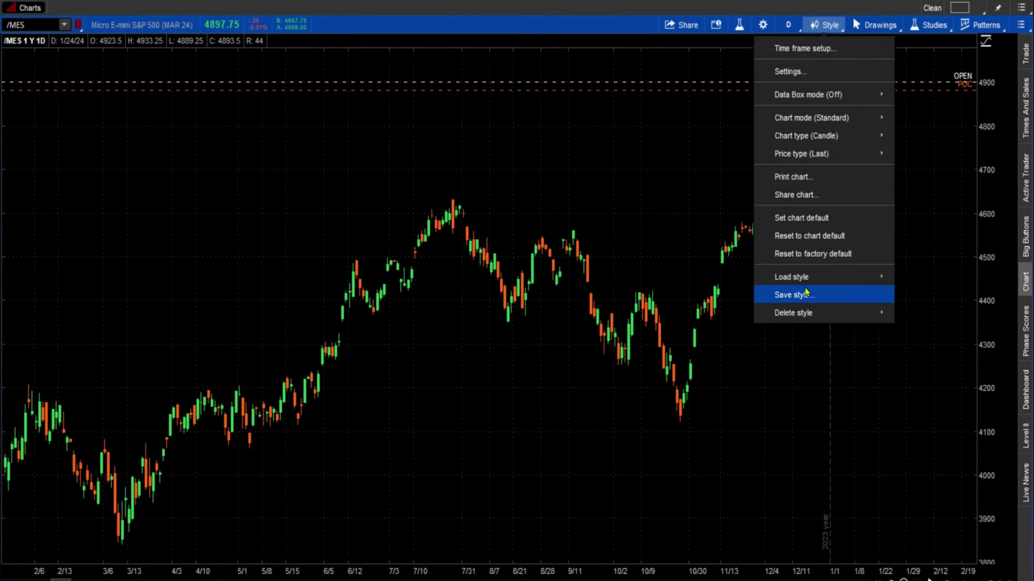
{"action": "mouse_move", "coordinate": [816, 278]}
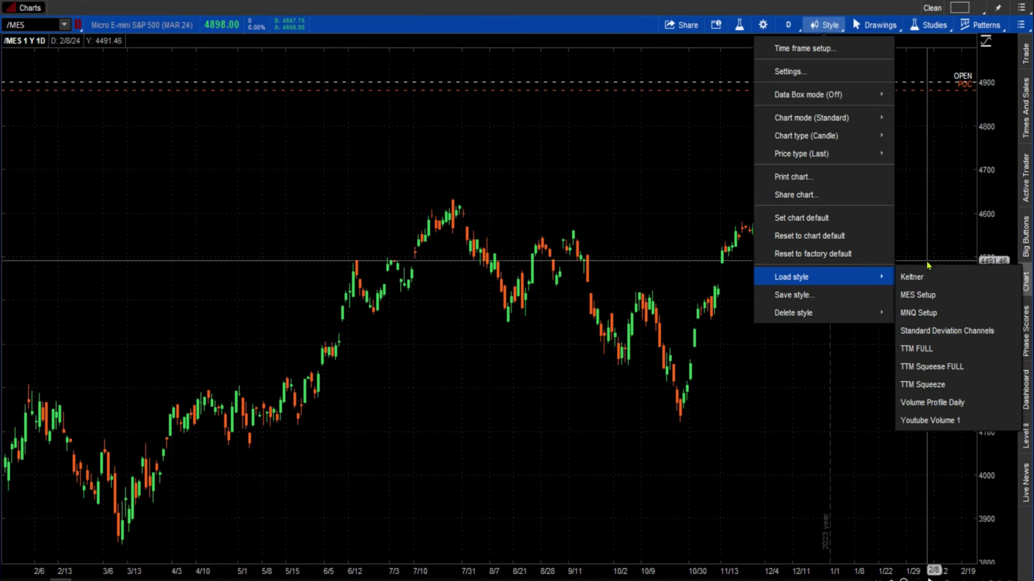
{"action": "left_click", "coordinate": [963, 427]}
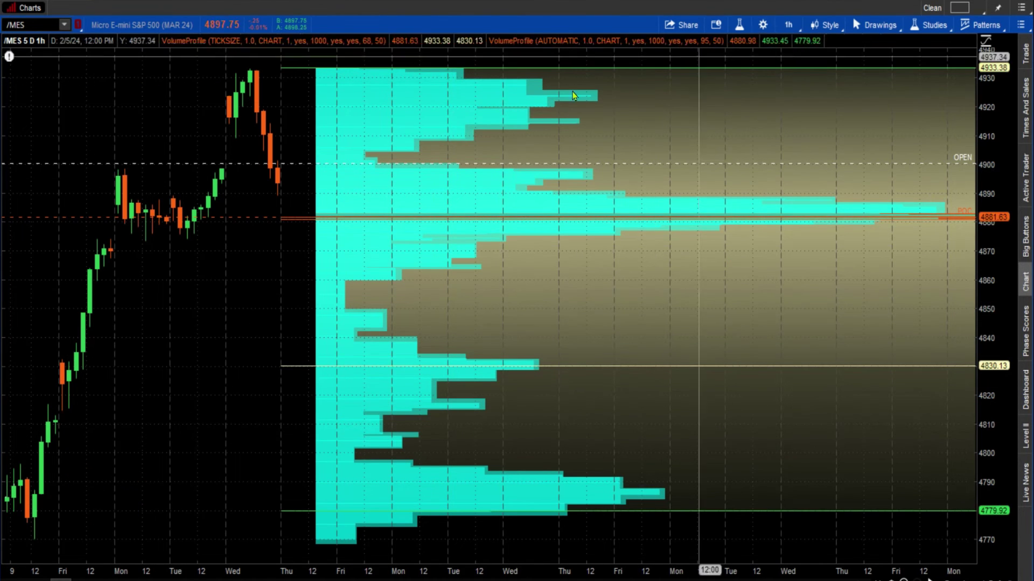
Change the chart's symbol to AAPL
{"action": "left_click", "coordinate": [46, 25]}
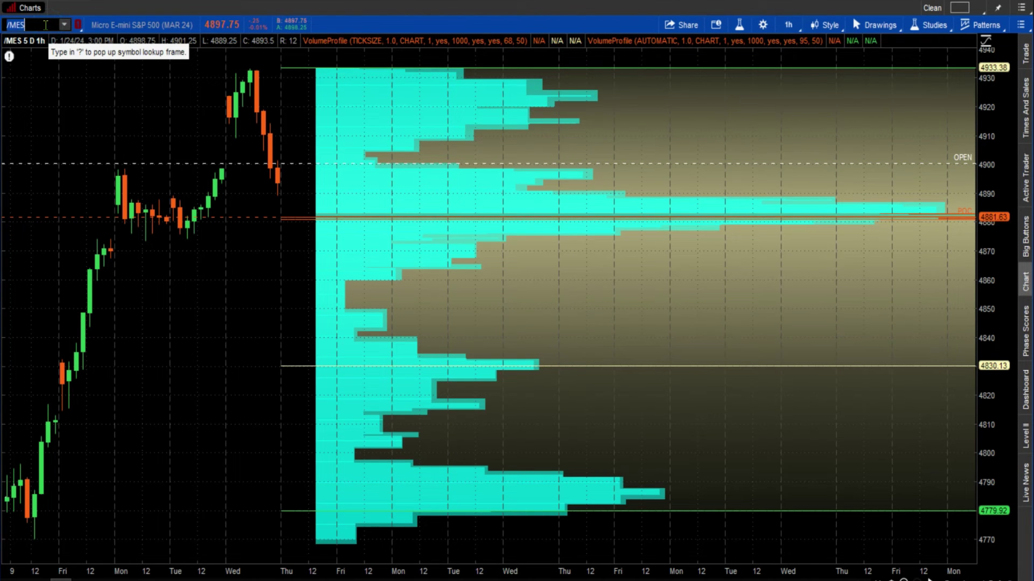
{"action": "type", "text": "AAPL"}
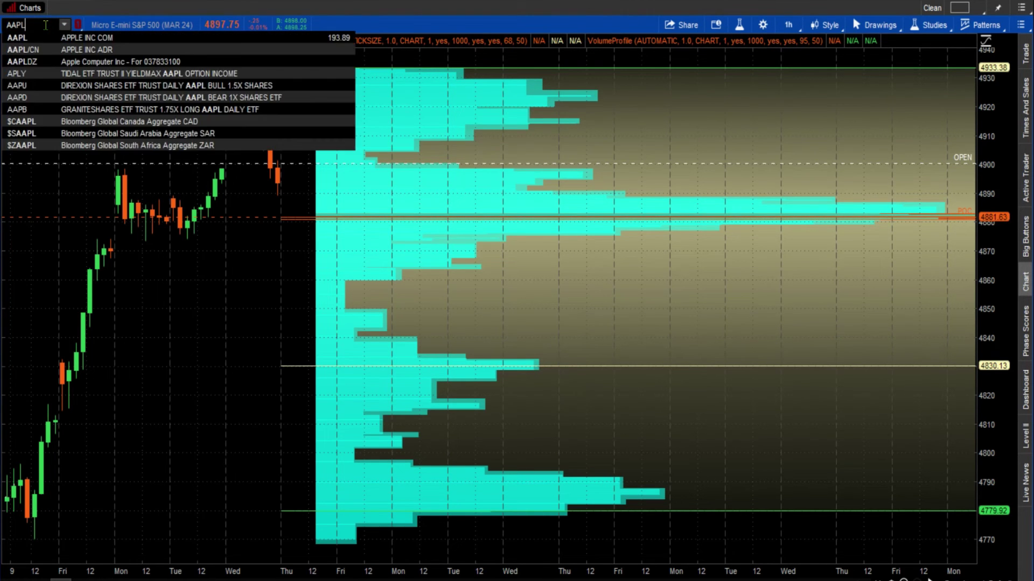
{"action": "key", "text": "Return"}
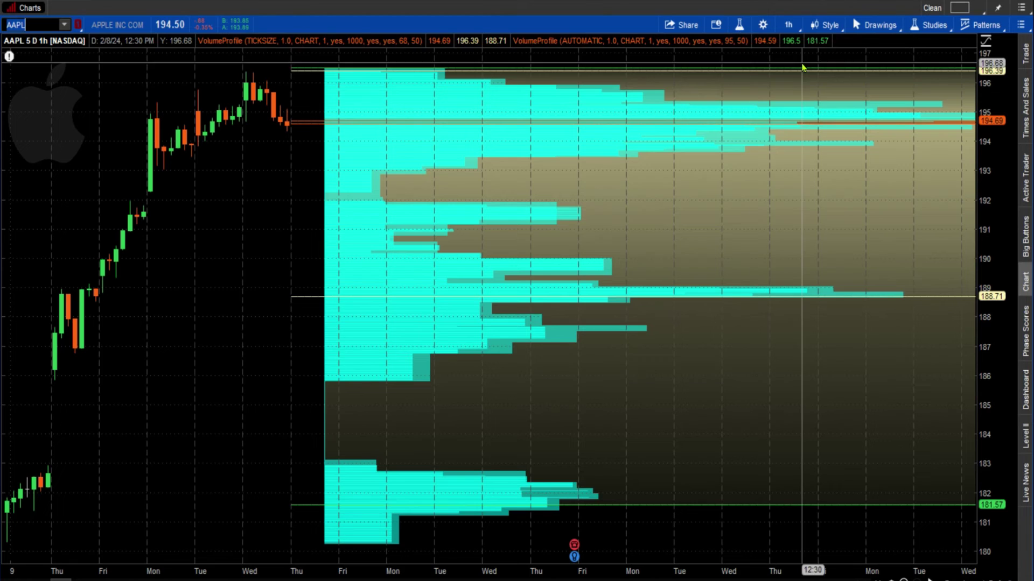
Set the 68 percent VolumeProfile's time per profile to HOUR and on expansion to No
{"action": "left_click", "coordinate": [740, 25]}
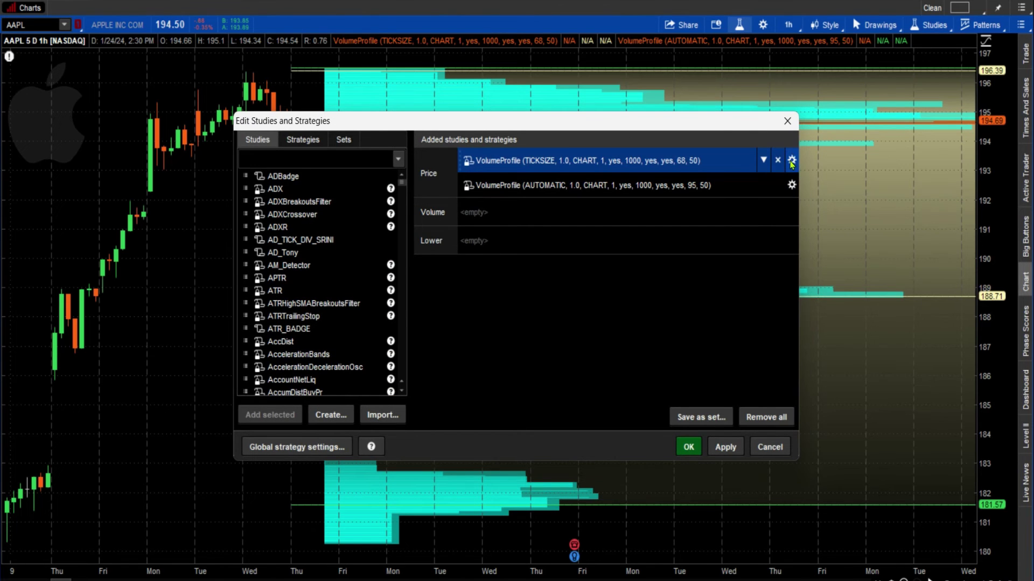
{"action": "left_click", "coordinate": [791, 161]}
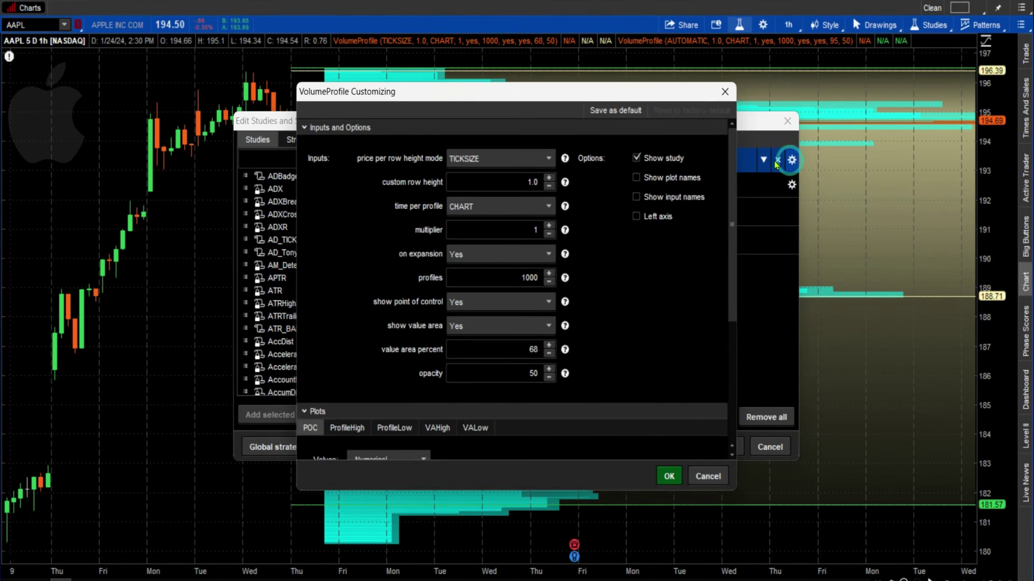
{"action": "left_click", "coordinate": [495, 207]}
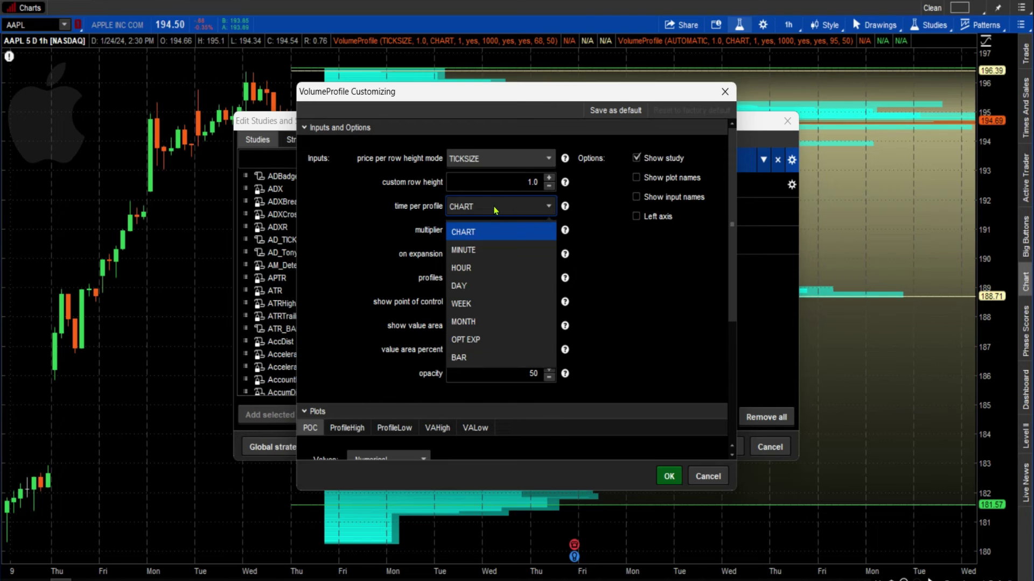
{"action": "left_click", "coordinate": [476, 269]}
{"action": "left_click", "coordinate": [509, 260]}
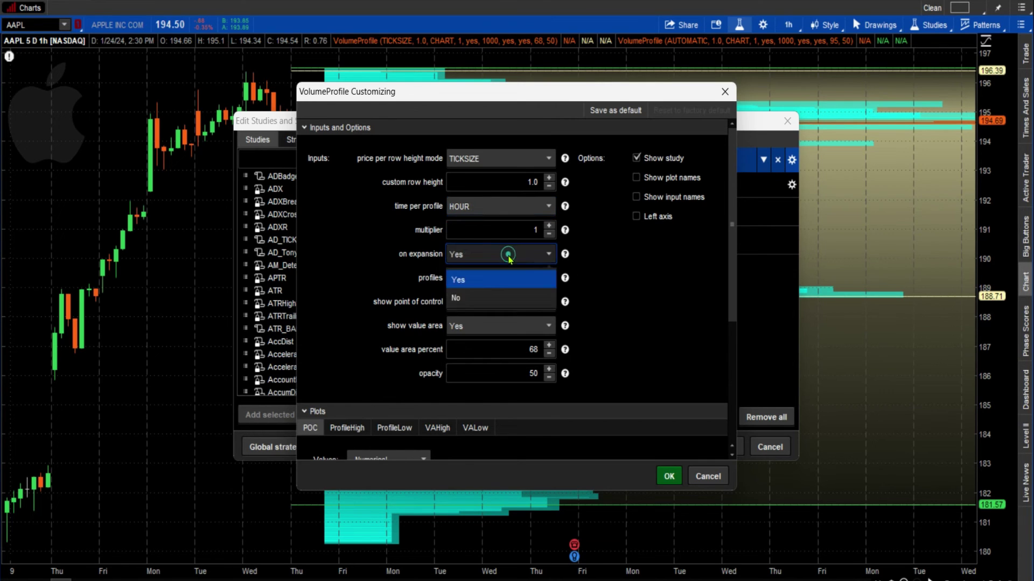
{"action": "left_click", "coordinate": [482, 294]}
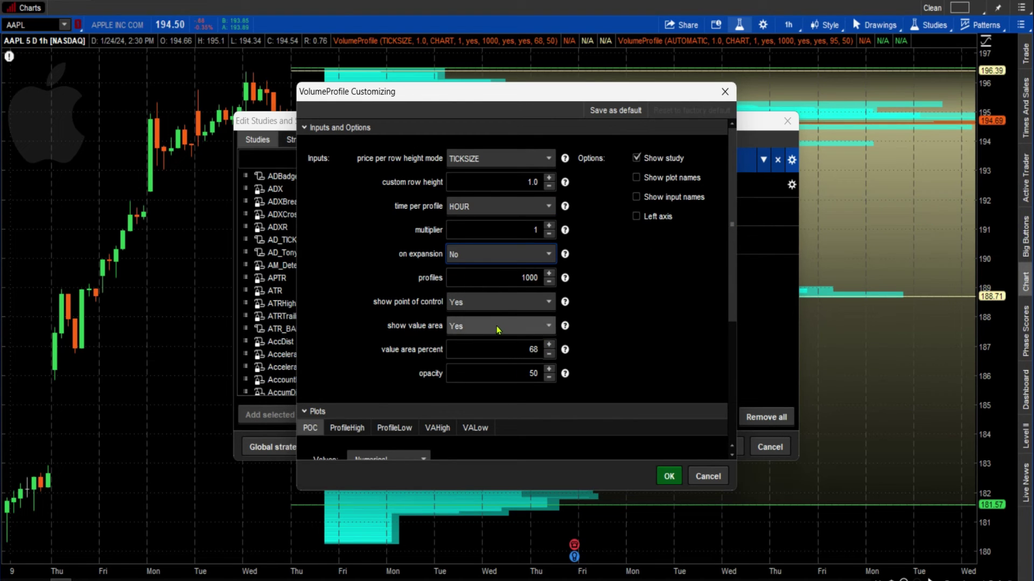
{"action": "left_click", "coordinate": [670, 478]}
Set the 95 percent VolumeProfile to TICKSIZE row height mode, HOUR time per profile, and on expansion No
{"action": "left_click", "coordinate": [792, 185]}
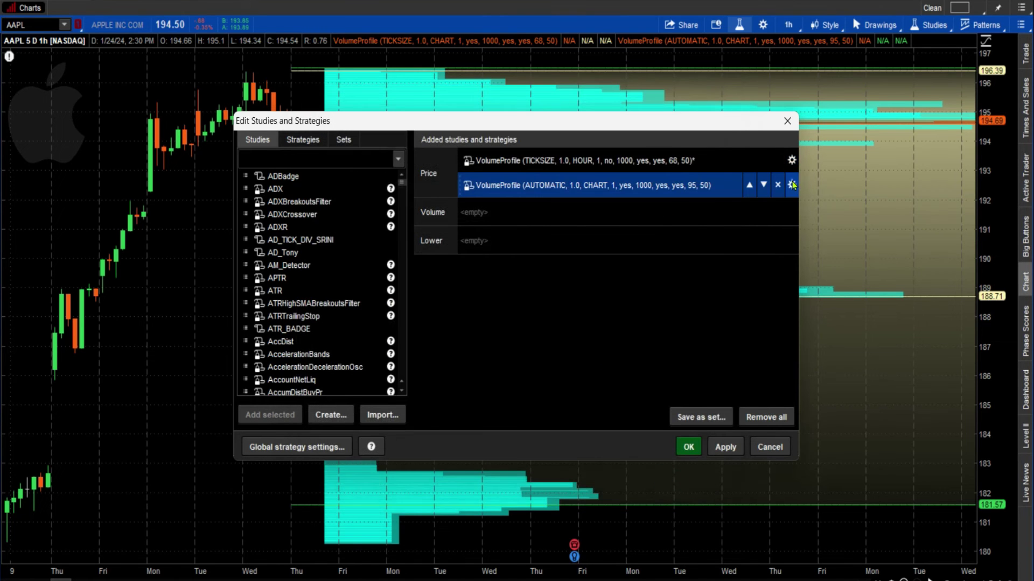
{"action": "left_click", "coordinate": [509, 157]}
{"action": "left_click", "coordinate": [510, 157]}
{"action": "left_click", "coordinate": [491, 157]}
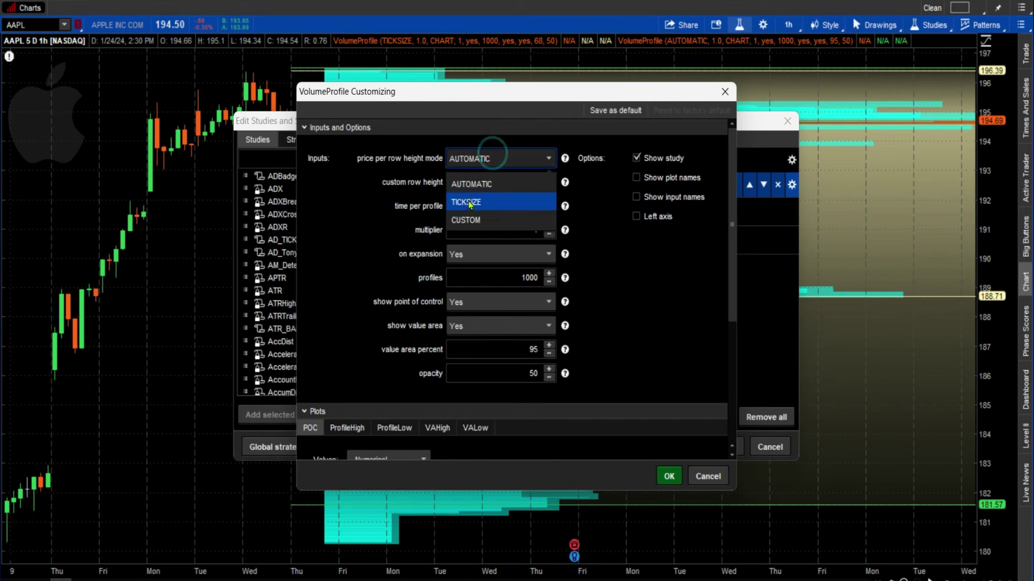
{"action": "left_click", "coordinate": [467, 200]}
{"action": "left_click", "coordinate": [521, 209]}
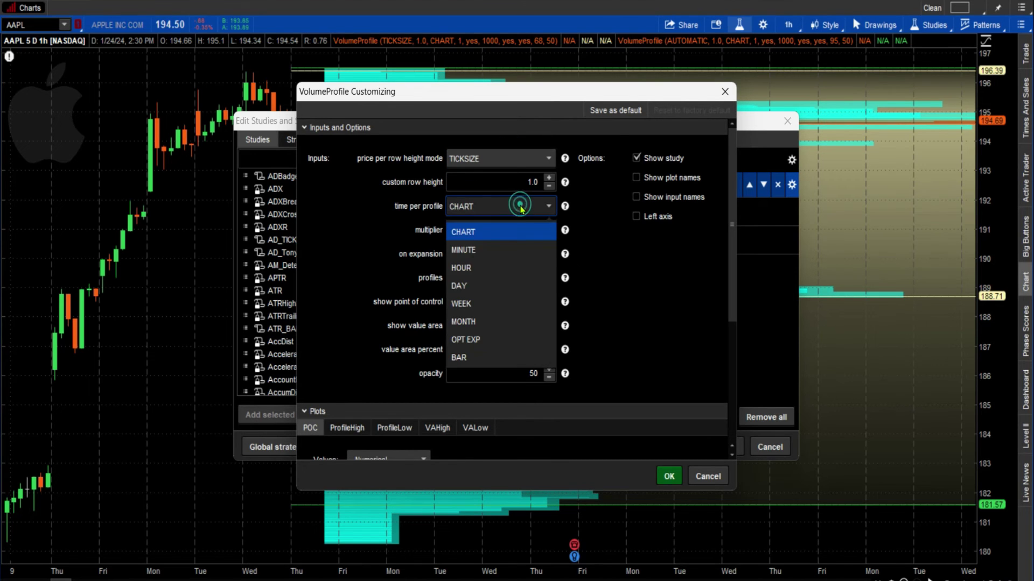
{"action": "left_click", "coordinate": [481, 265]}
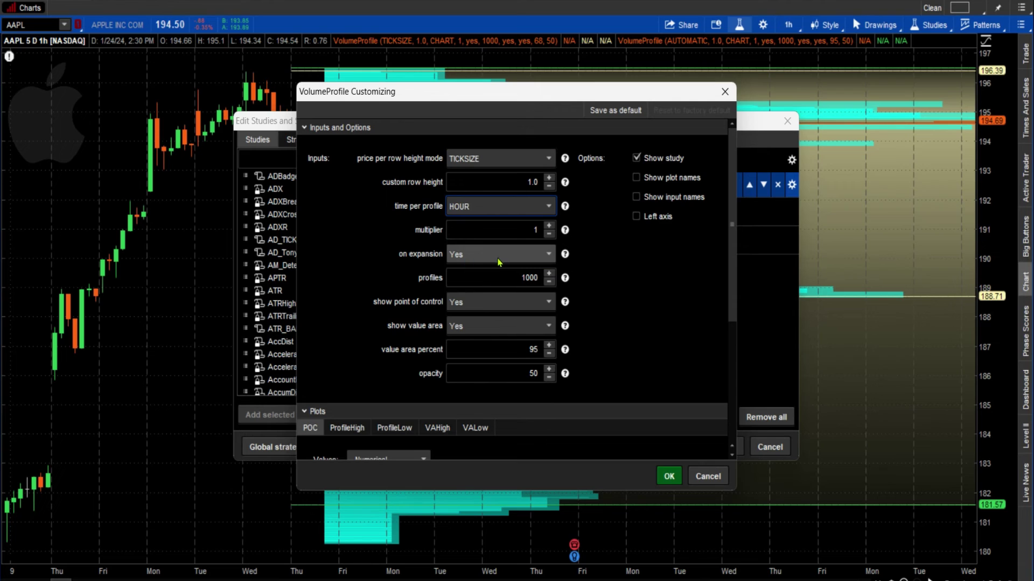
{"action": "left_click", "coordinate": [498, 262]}
{"action": "left_click", "coordinate": [477, 298]}
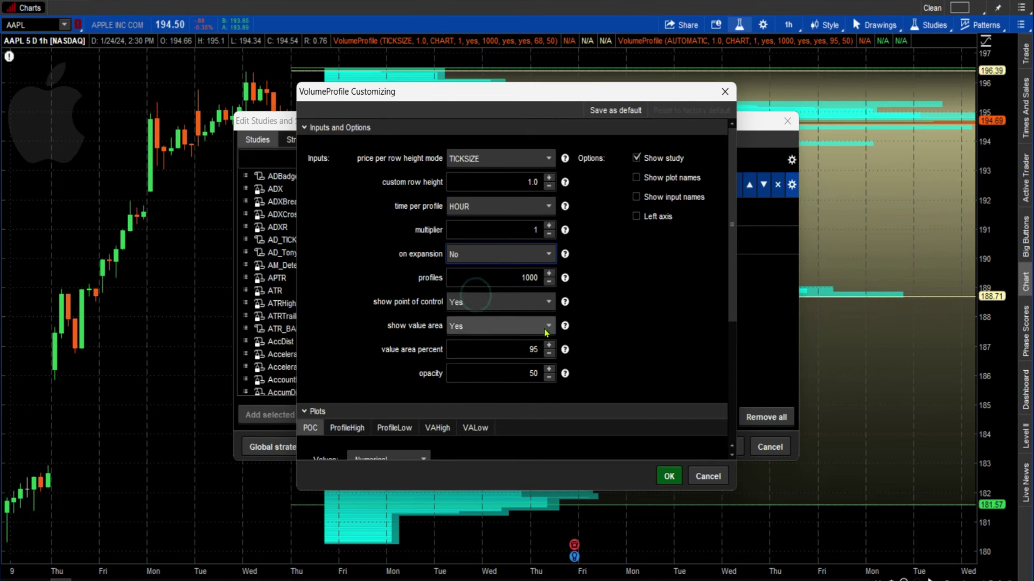
{"action": "scroll", "coordinate": [670, 337], "scroll_direction": "down", "scroll_amount": 3}
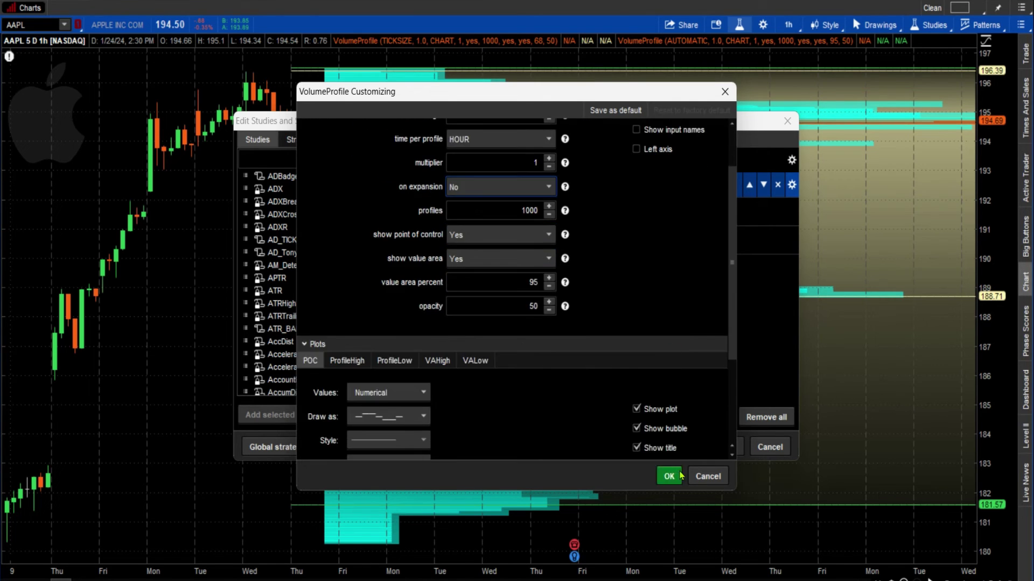
{"action": "left_click", "coordinate": [670, 477]}
Apply both edited VolumeProfile studies to the AAPL chart and check the chart's time frame settings
{"action": "left_click", "coordinate": [733, 449]}
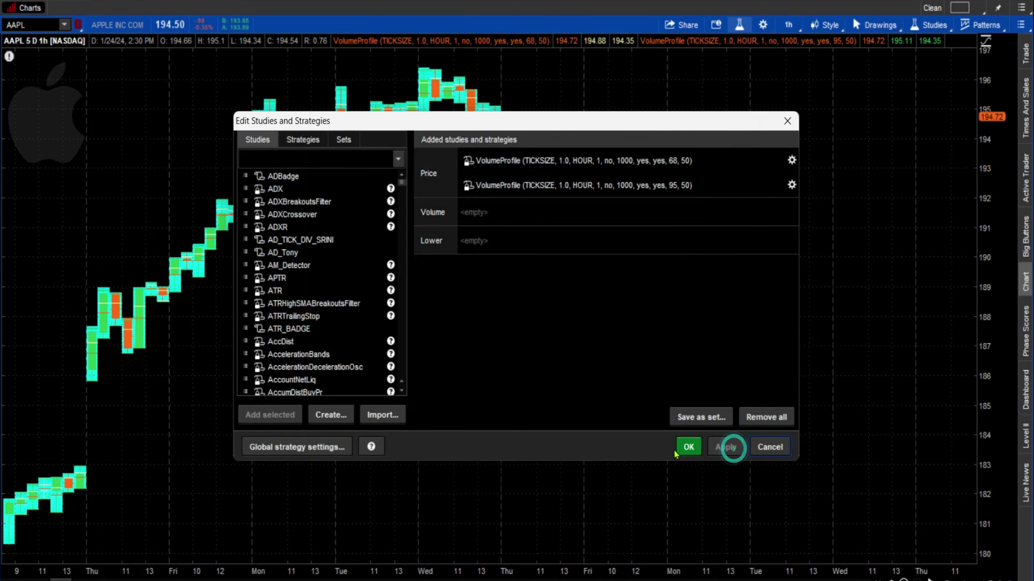
{"action": "left_click", "coordinate": [689, 447]}
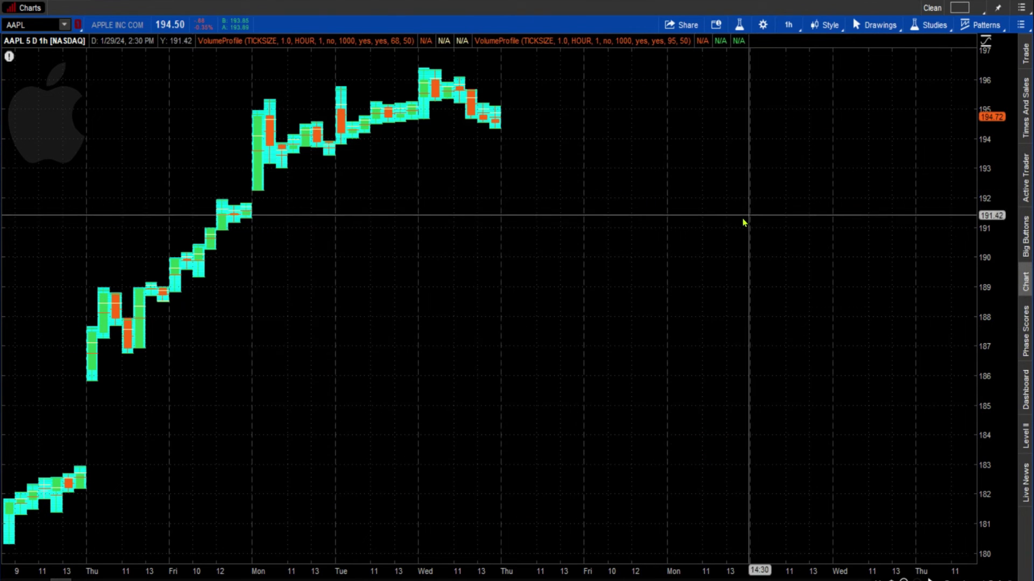
{"action": "left_click", "coordinate": [791, 24]}
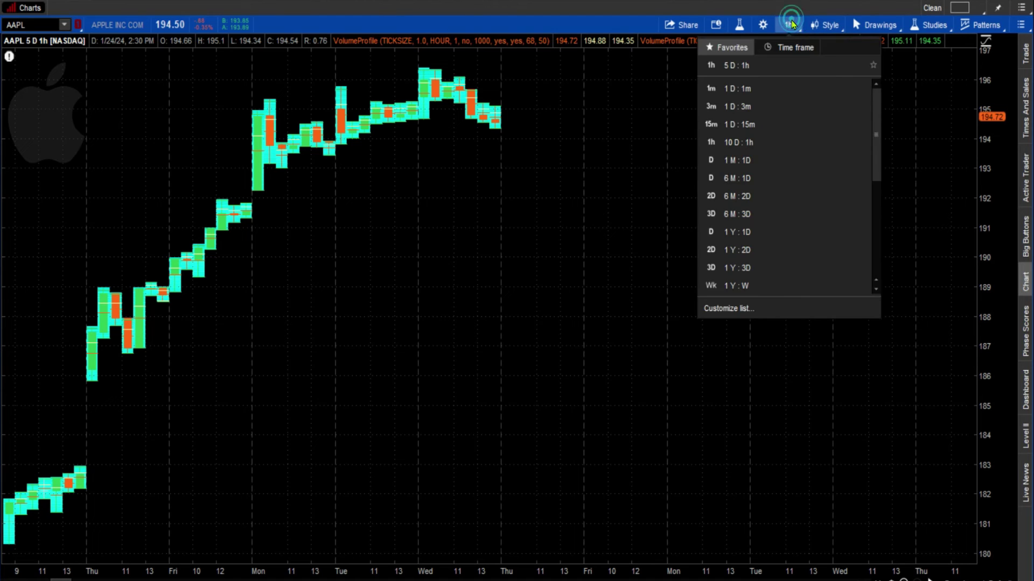
{"action": "left_click", "coordinate": [788, 49]}
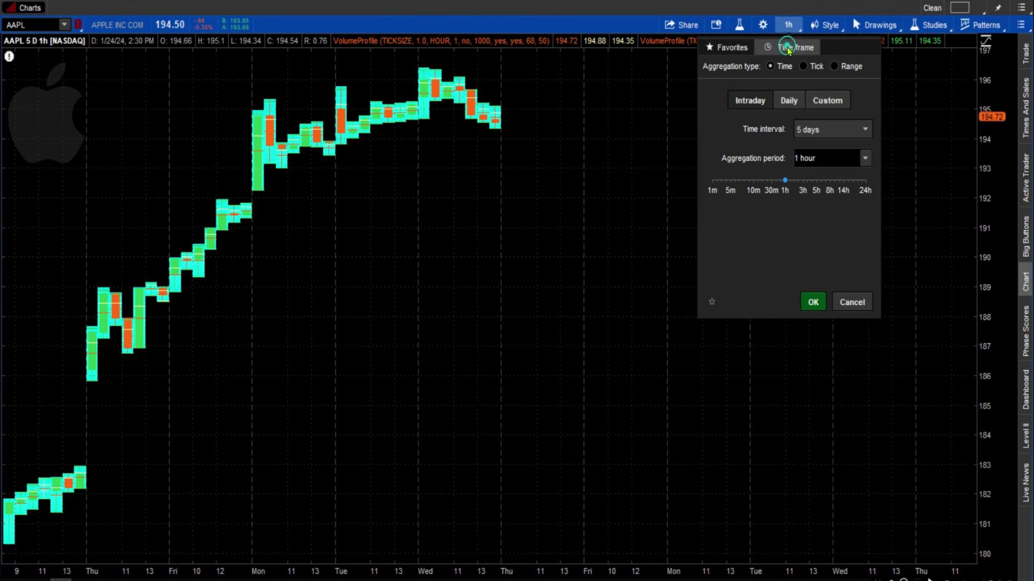
Set the 68 percent VolumeProfile's time per profile to DAY
{"action": "left_click", "coordinate": [739, 24]}
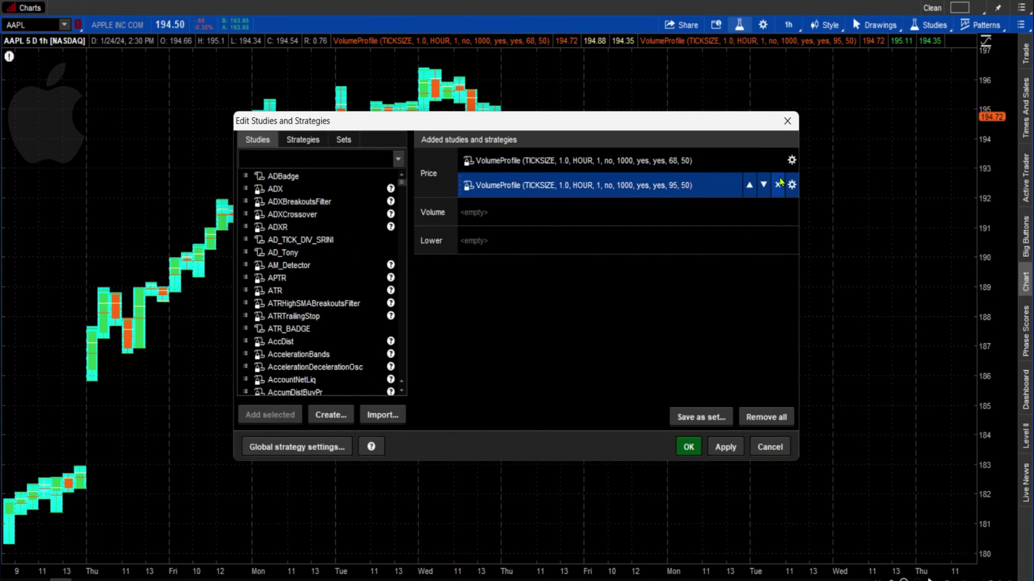
{"action": "left_click", "coordinate": [791, 160]}
{"action": "left_click", "coordinate": [507, 205]}
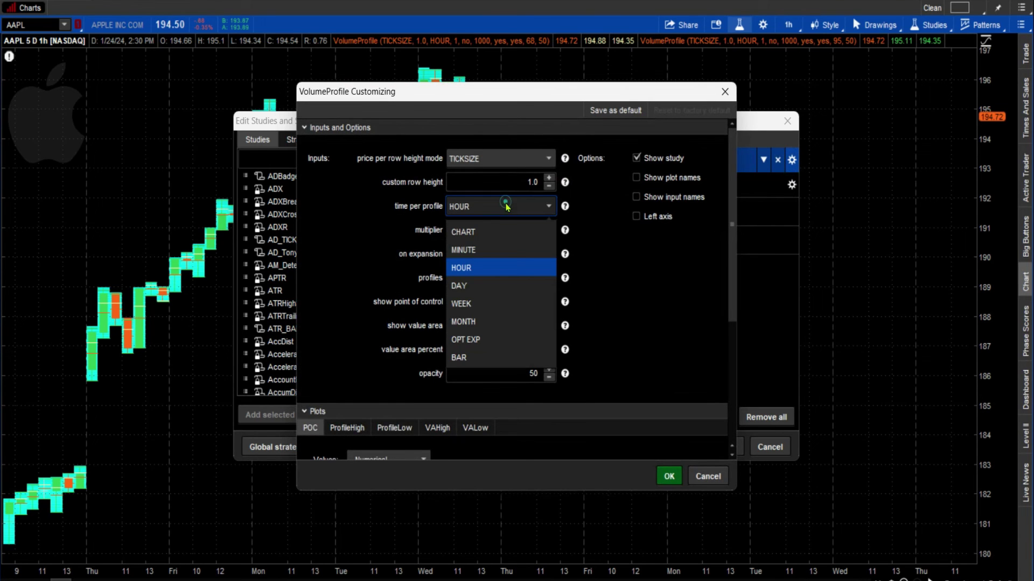
{"action": "left_click", "coordinate": [474, 287]}
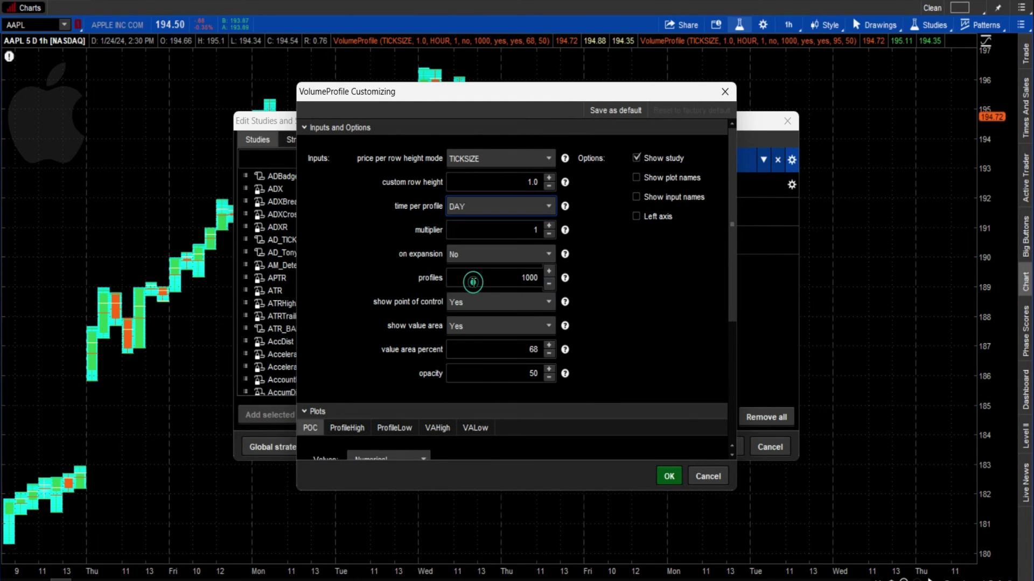
{"action": "left_click", "coordinate": [666, 476]}
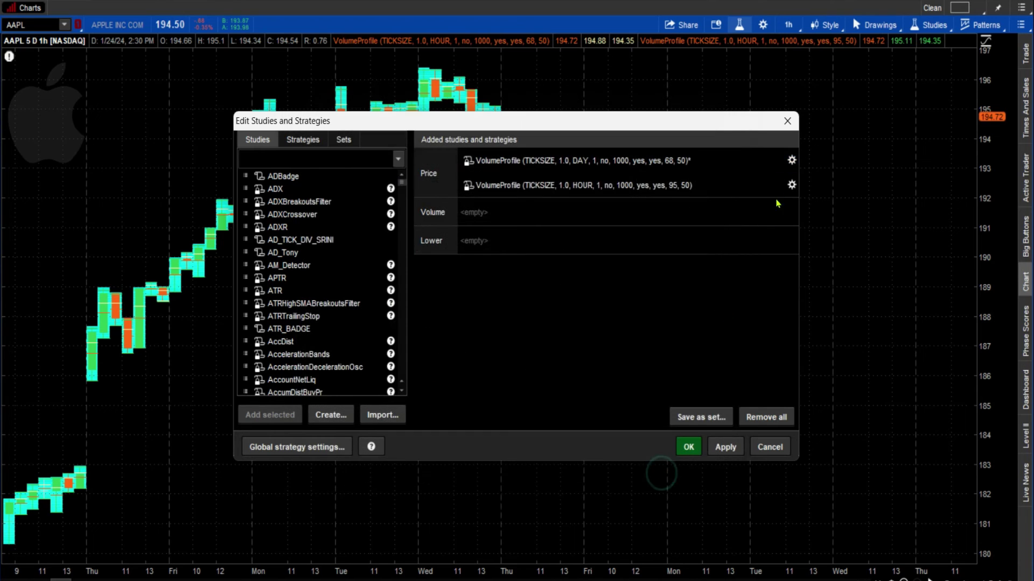
Set the 95 percent VolumeProfile's time per profile to DAY and apply both edited studies to the AAPL chart
{"action": "left_click", "coordinate": [791, 185]}
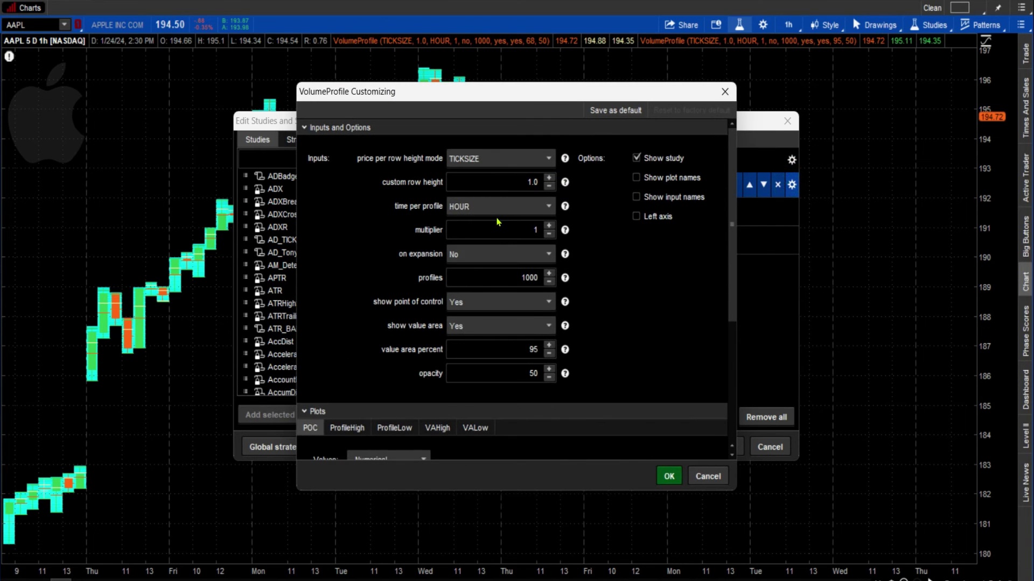
{"action": "left_click", "coordinate": [496, 210]}
{"action": "left_click", "coordinate": [480, 291]}
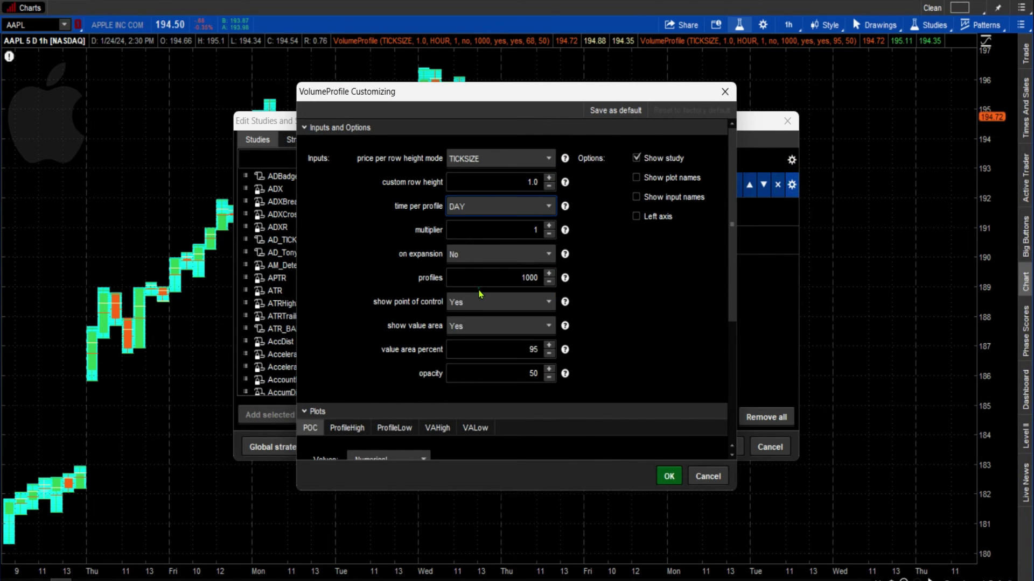
{"action": "left_click", "coordinate": [670, 476]}
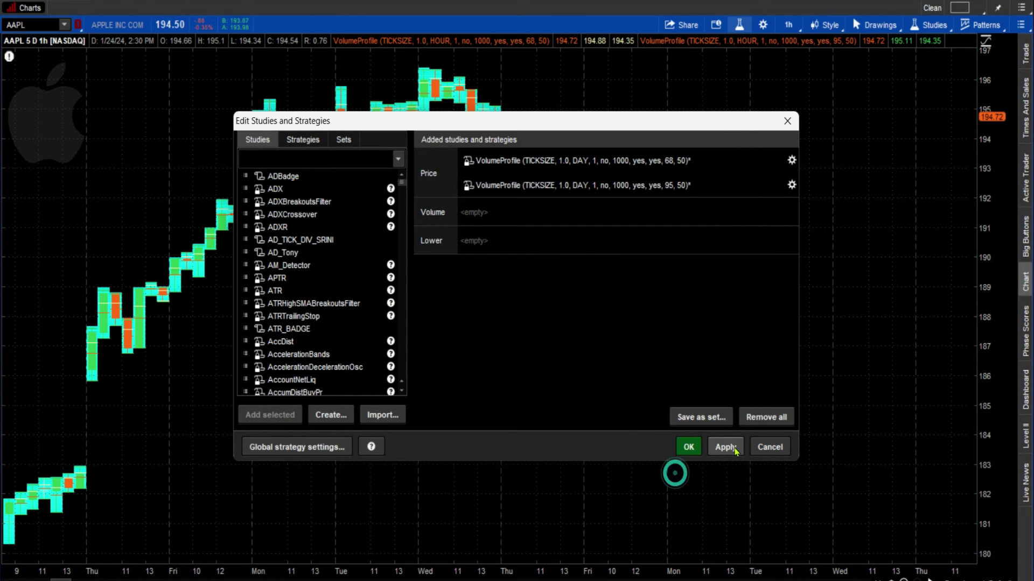
{"action": "left_click", "coordinate": [731, 449]}
{"action": "left_click", "coordinate": [687, 453]}
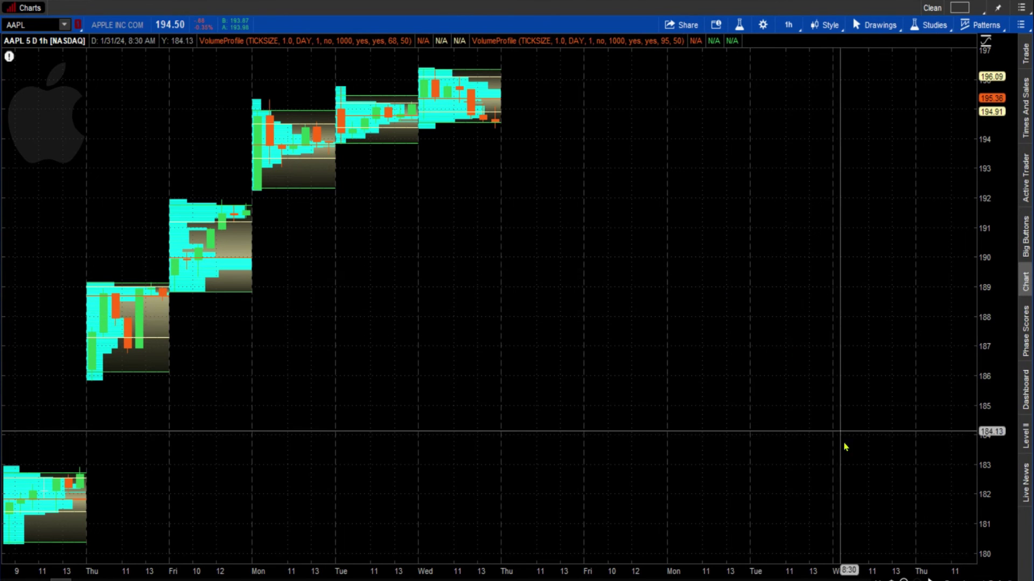
Switch to the pan cursor and stretch the price scale to examine the Monday to Wednesday daily profiles up close
{"action": "mouse_move", "coordinate": [929, 579]}
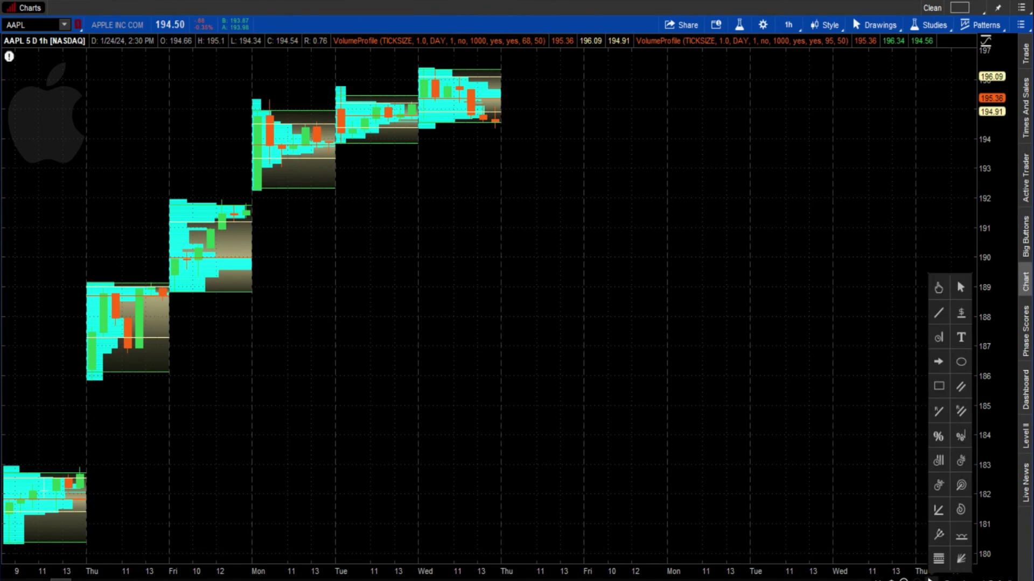
{"action": "left_click", "coordinate": [937, 289]}
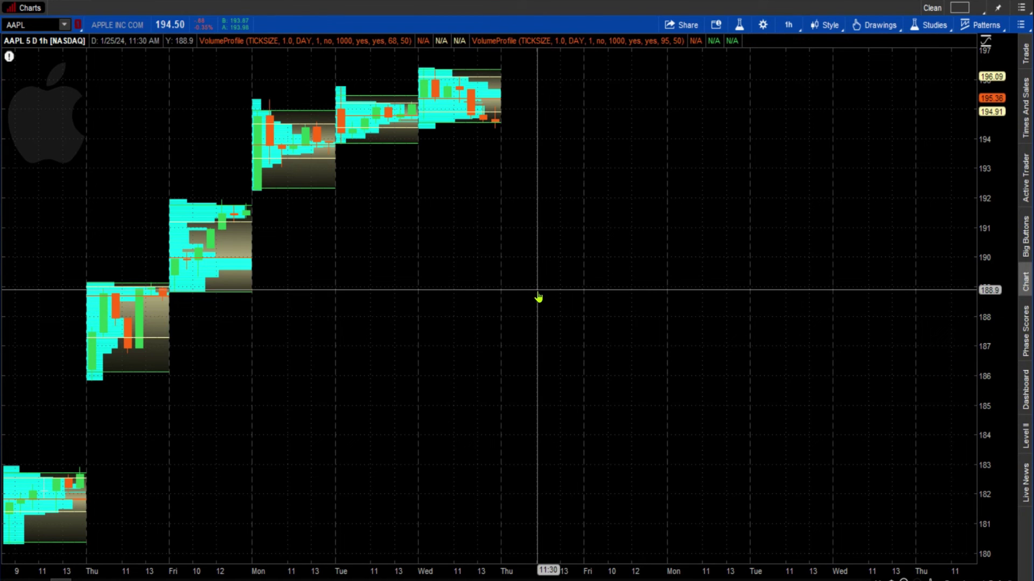
{"action": "left_click_drag", "start_coordinate": [990, 277], "coordinate": [849, 503]}
{"action": "left_click_drag", "start_coordinate": [994, 479], "coordinate": [1007, 323]}
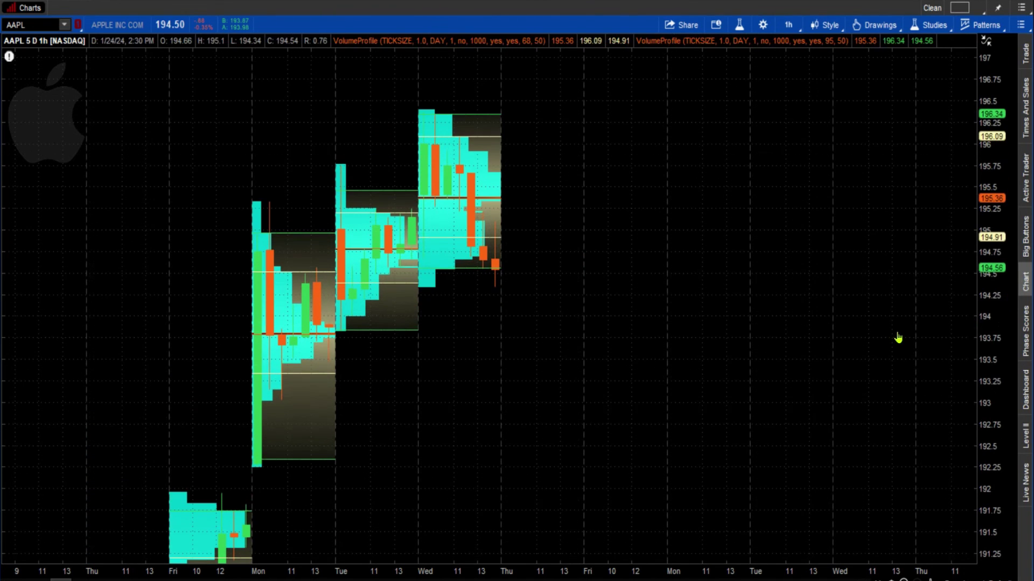